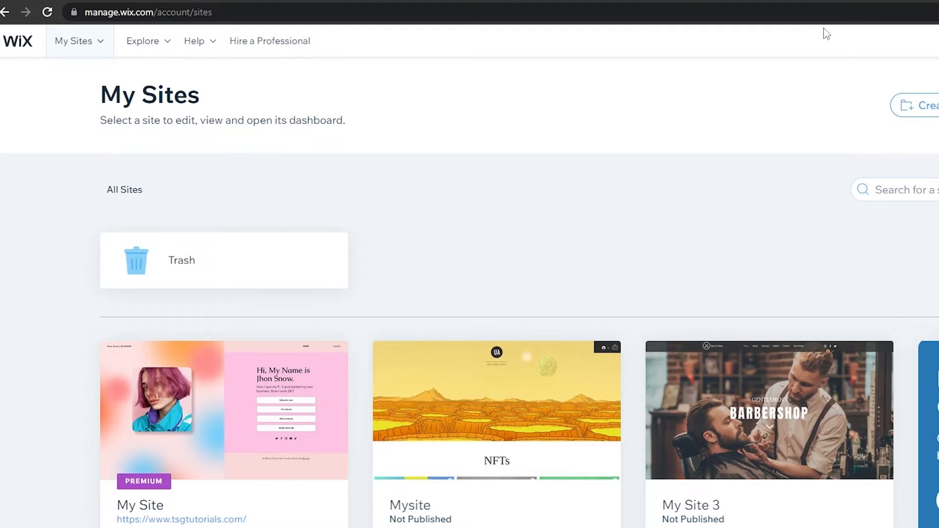
- Look through the site list and open the dashboard of the premium site "My Site"
scroll(277, 375, "down", 3)
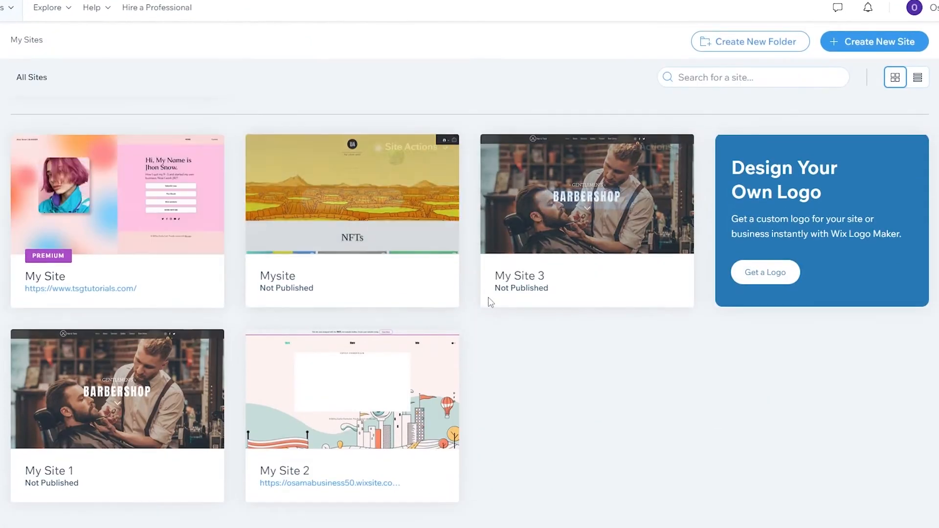
scroll(440, 337, "up", 3)
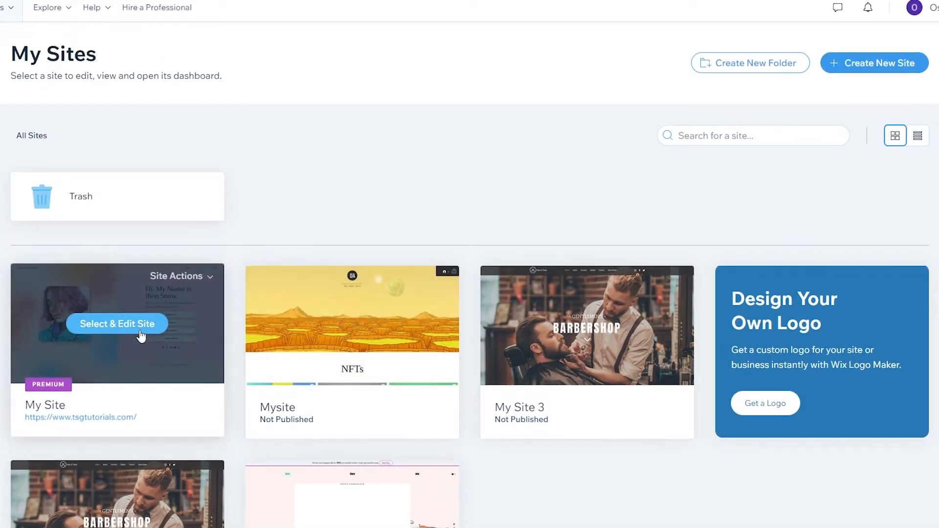
left_click(97, 328)
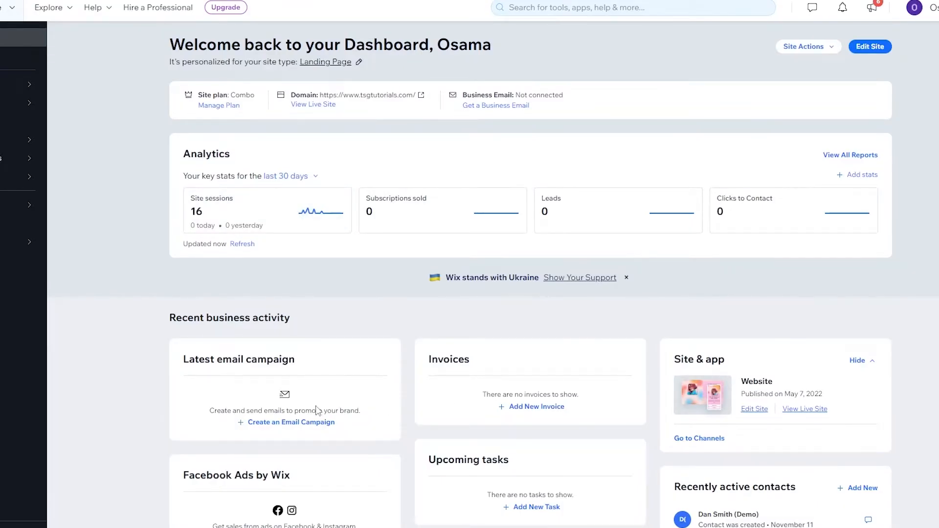
- Go to the site's Email Marketing section and open the full collection of email campaign templates
scroll(392, 394, "down", 9)
scroll(391, 394, "up", 6)
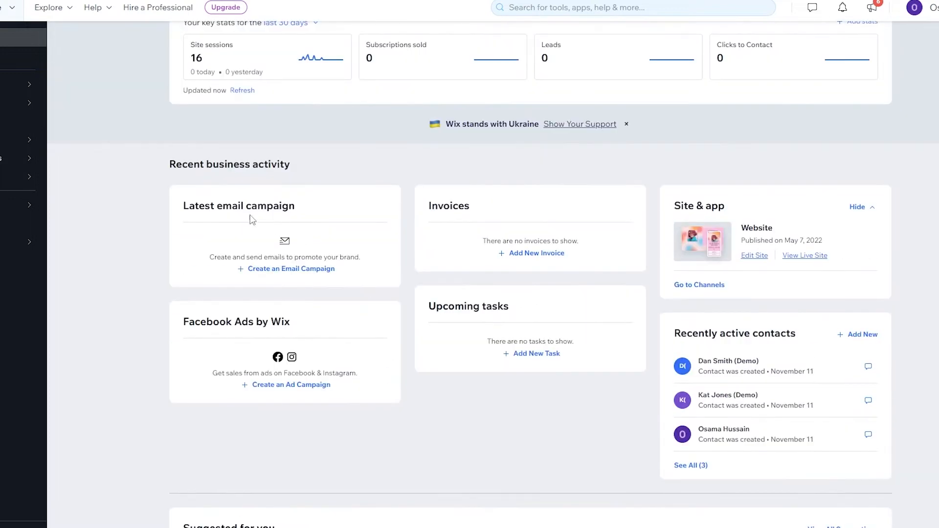
scroll(284, 252, "up", 2)
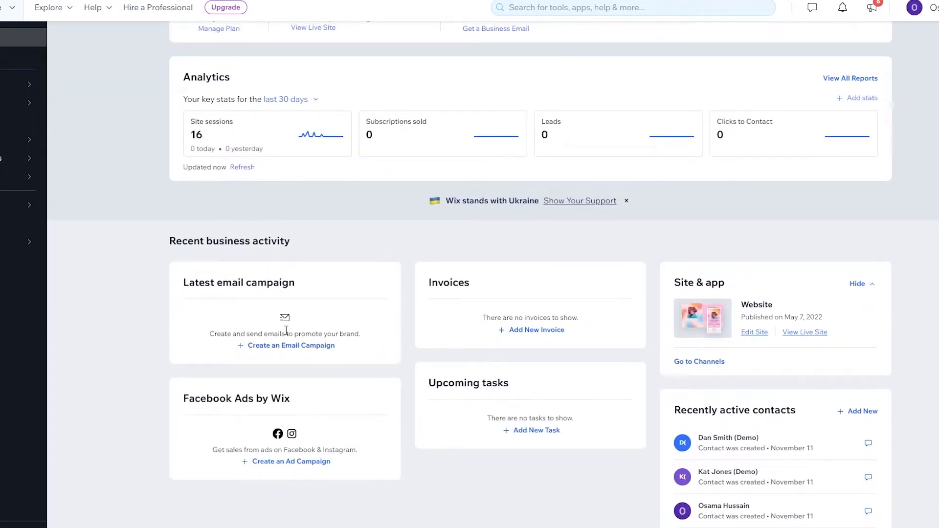
scroll(323, 313, "up", 2)
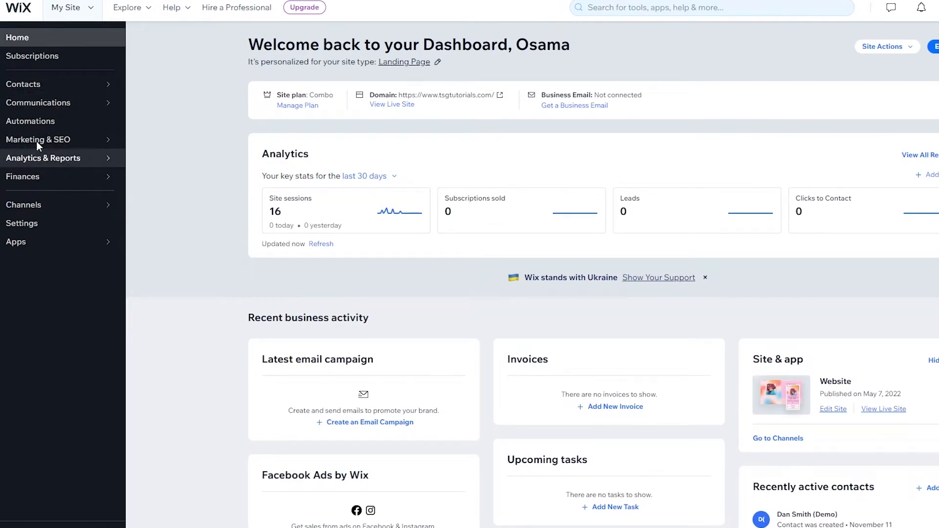
mouse_move(52, 143)
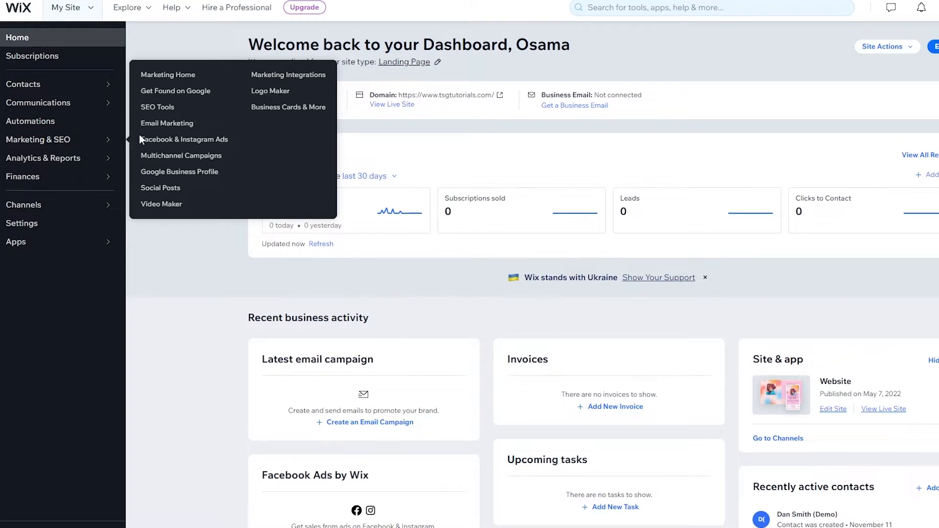
left_click(169, 123)
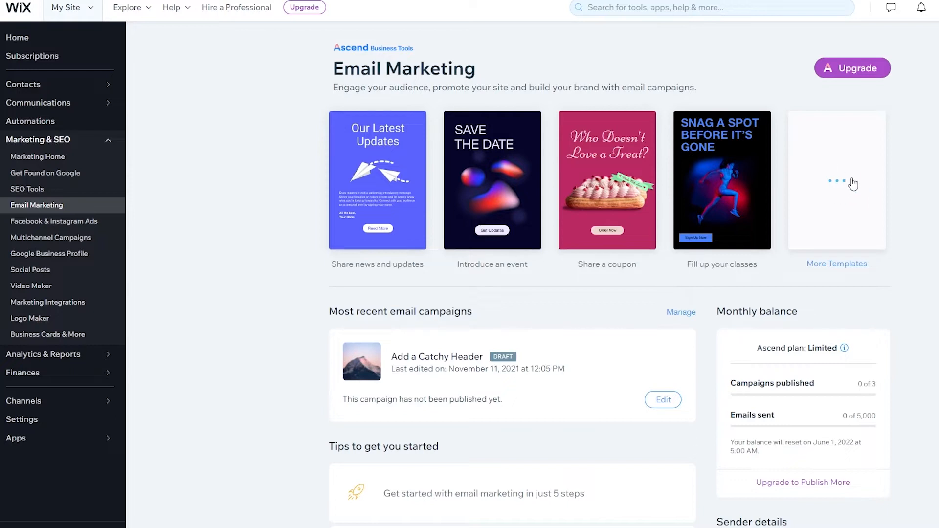
left_click(838, 175)
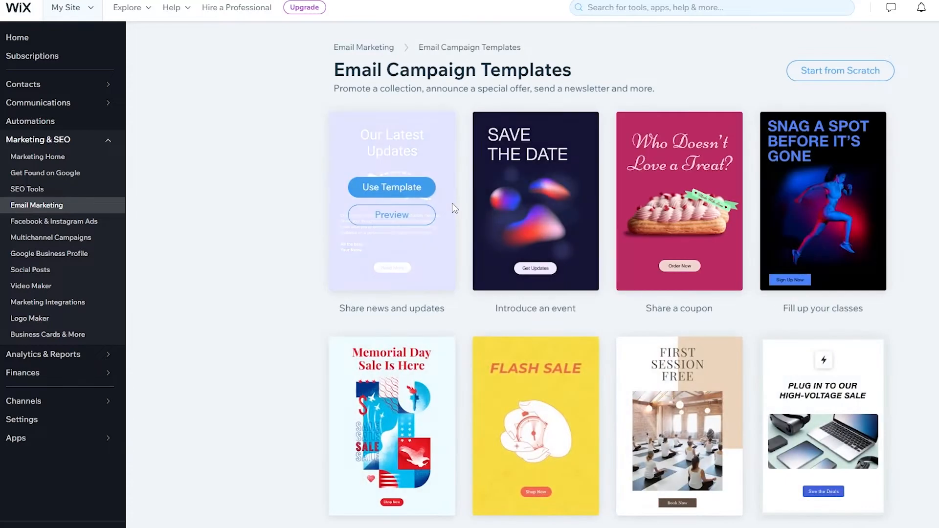
- Examine the available email campaign templates from the first row to the end of the collection
scroll(454, 203, "down", 5)
scroll(456, 202, "down", 10)
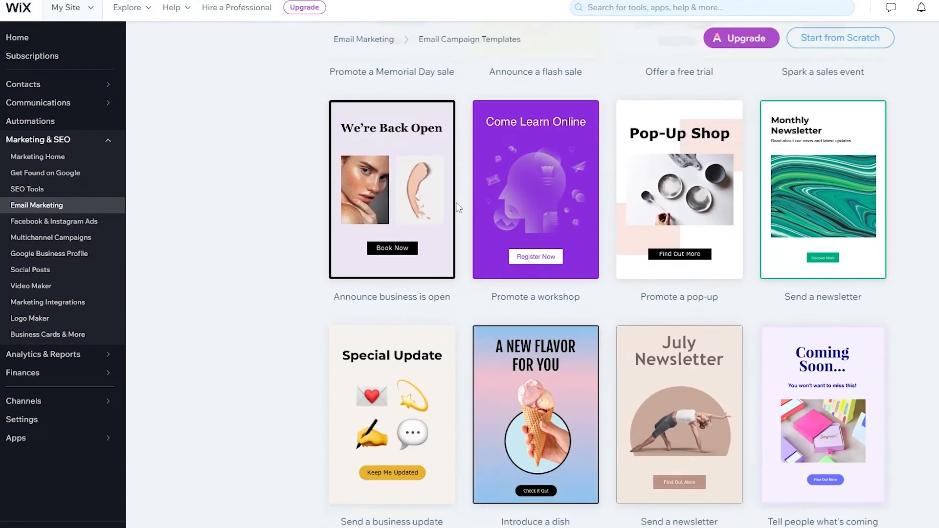
scroll(458, 202, "down", 14)
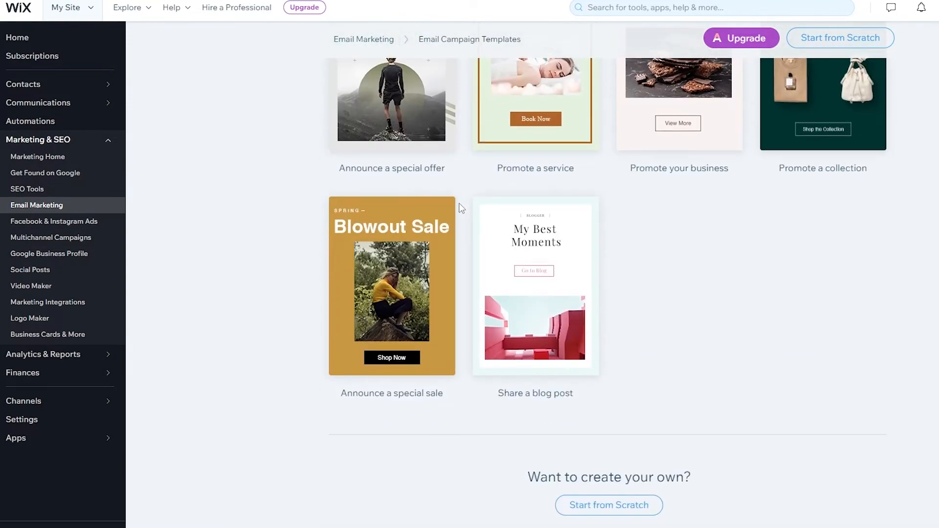
scroll(724, 297, "up", 11)
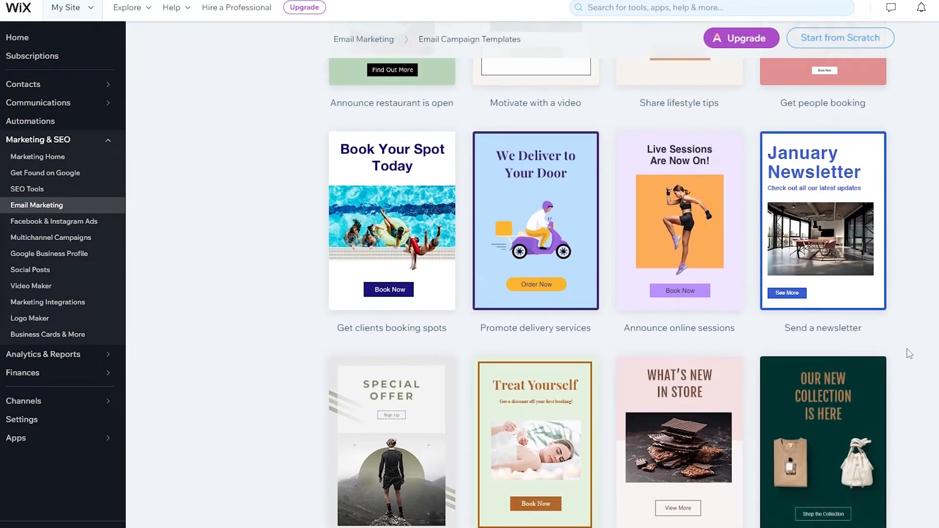
scroll(670, 341, "up", 5)
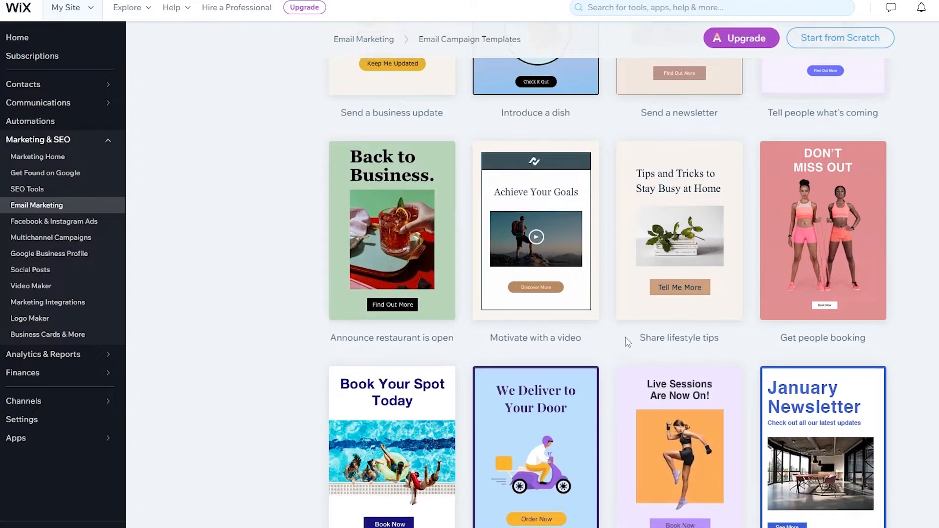
scroll(625, 336, "up", 8)
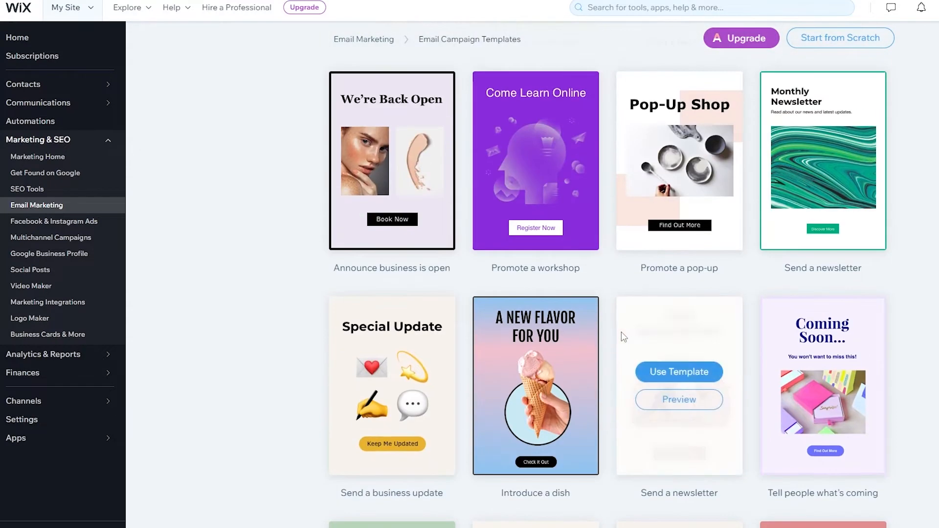
scroll(621, 330, "up", 3)
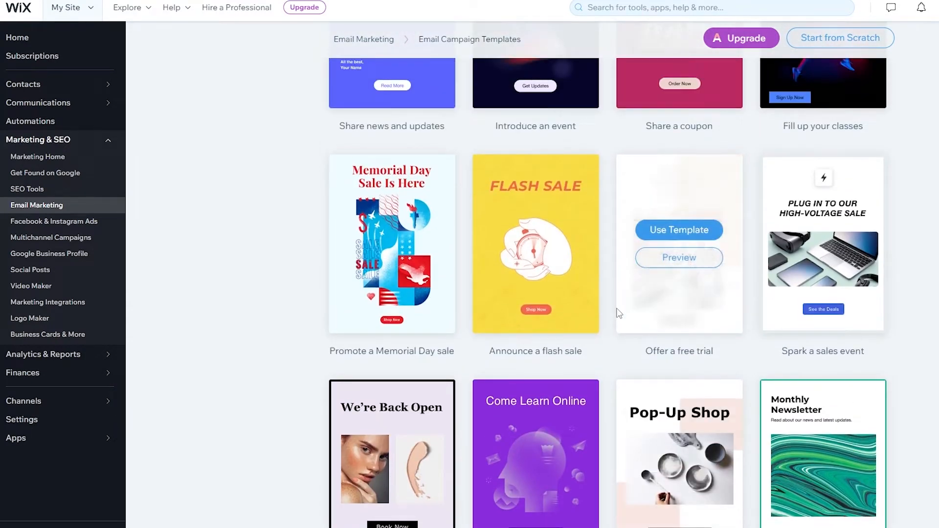
scroll(611, 307, "up", 4)
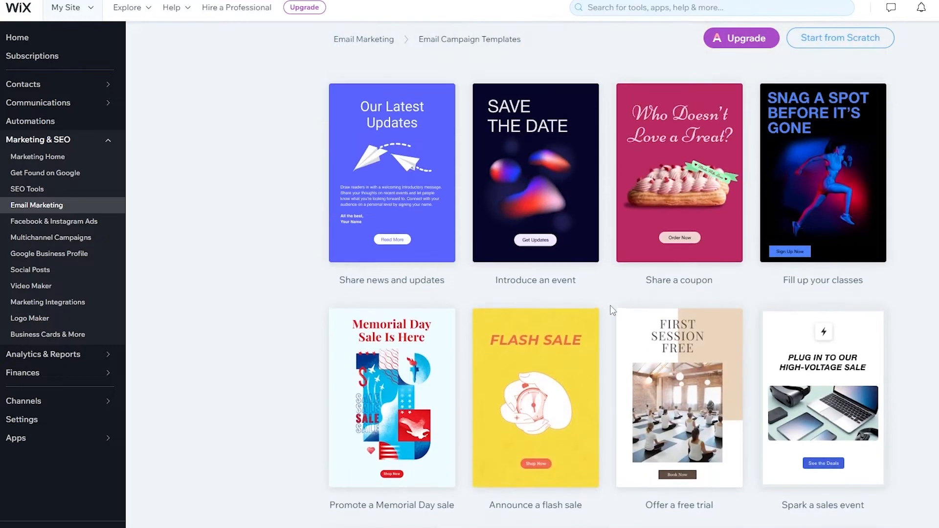
- Preview the "Share news and updates" template and start a new email campaign from it
mouse_move(540, 132)
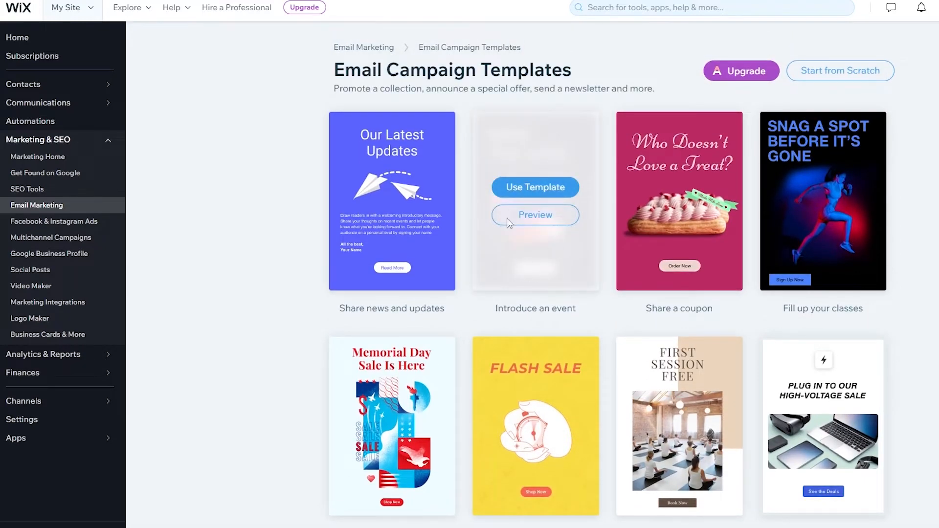
mouse_move(406, 244)
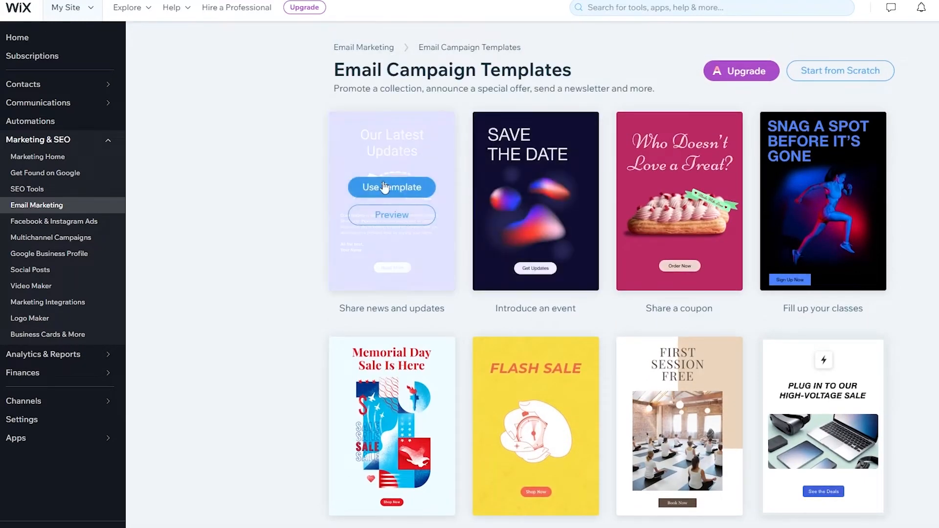
left_click(409, 218)
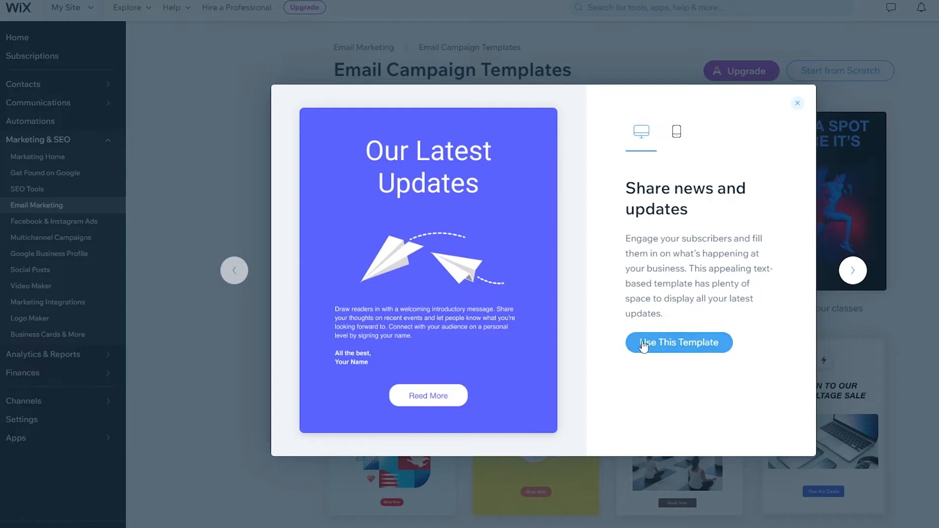
left_click(854, 276)
left_click(234, 277)
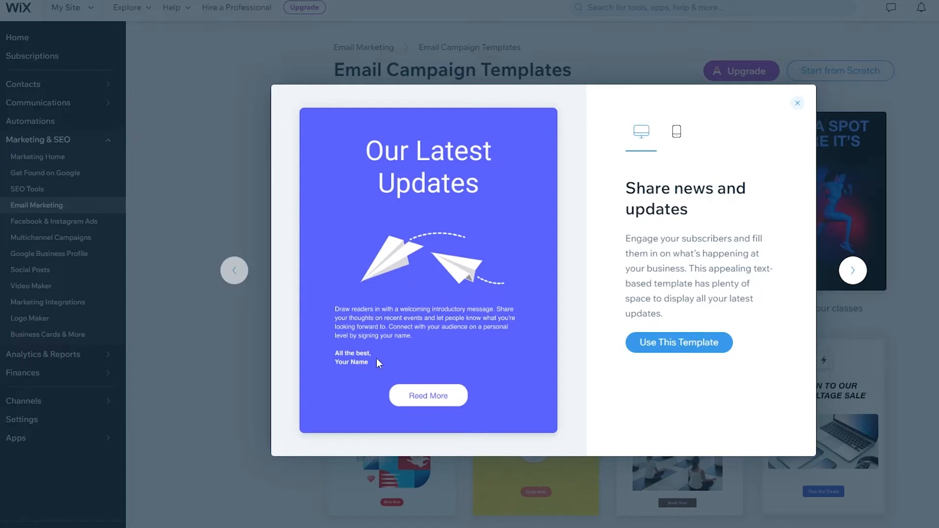
left_click(640, 345)
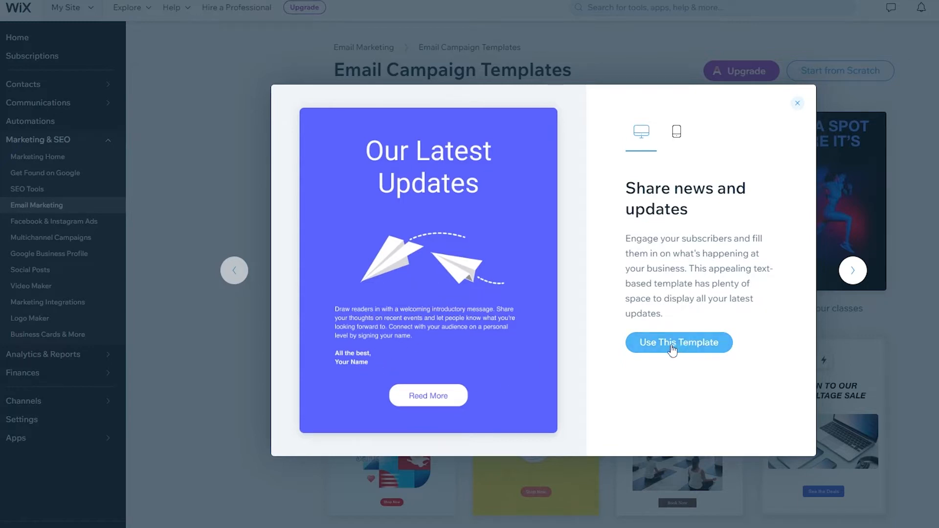
left_click(675, 348)
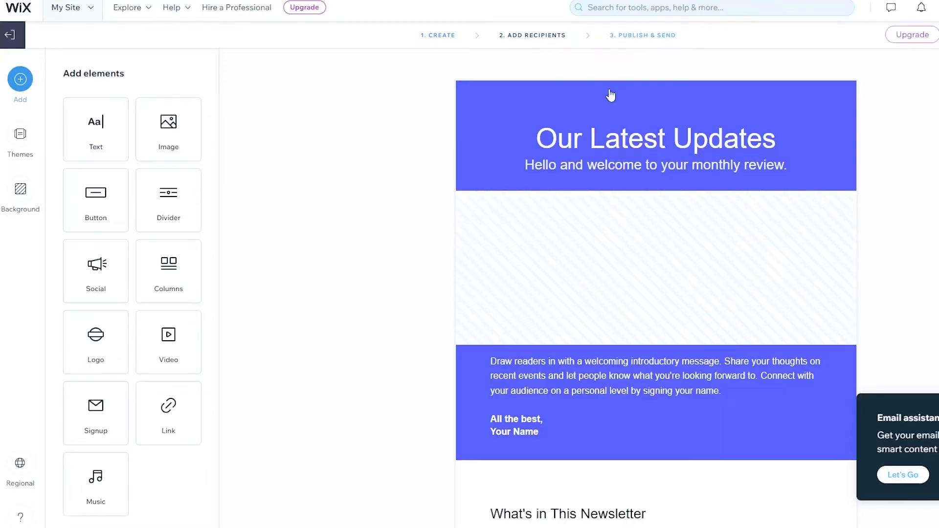
- Examine the newsletter's sections from the "Our Latest Updates" header down to the footer, along with the elements that can be added
scroll(391, 216, "down", 5)
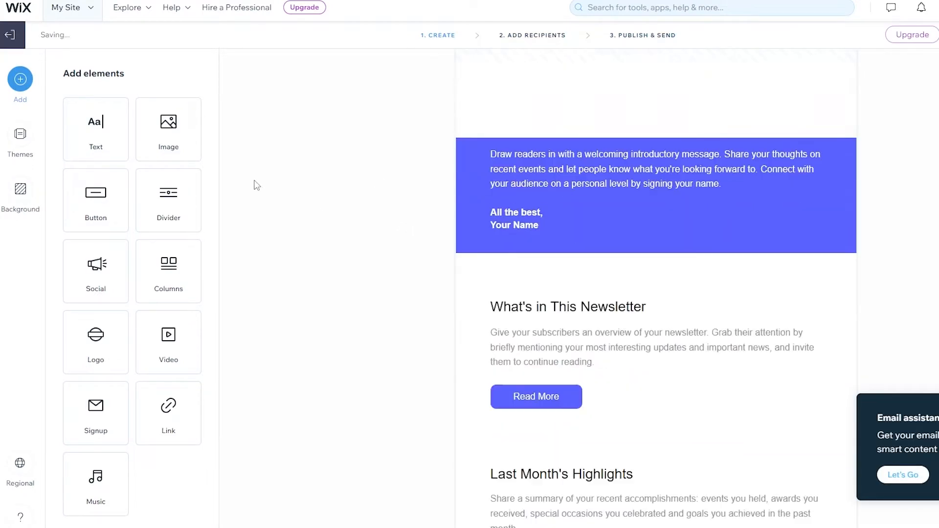
scroll(221, 179, "up", 1)
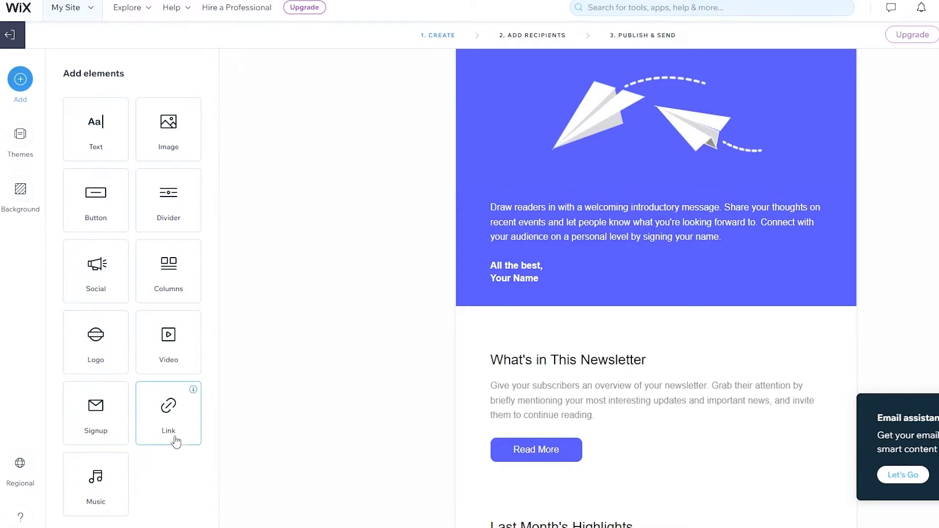
scroll(533, 323, "down", 2)
scroll(533, 323, "down", 1)
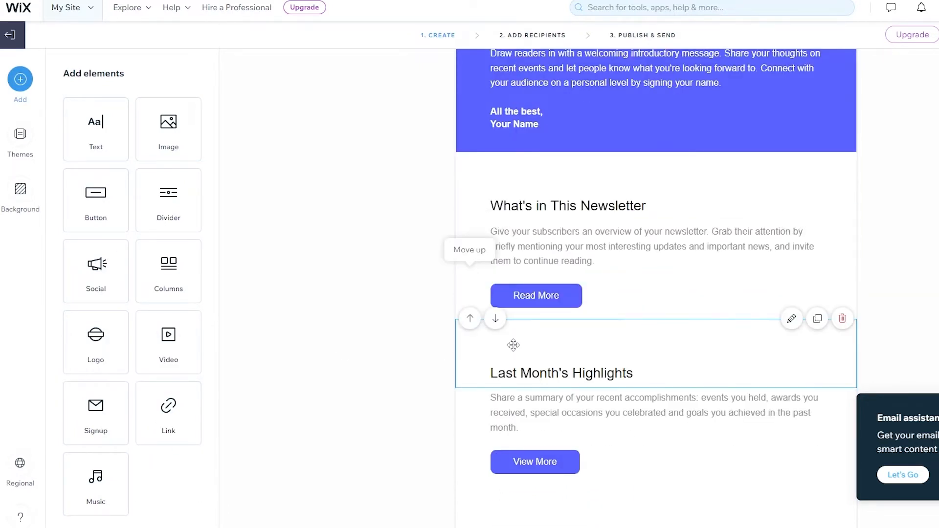
scroll(512, 342, "down", 5)
scroll(540, 354, "down", 6)
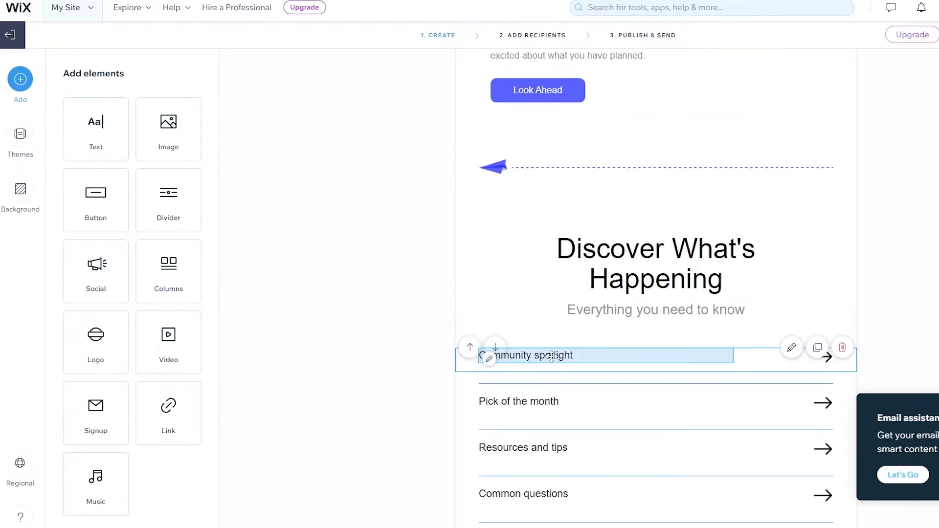
scroll(541, 361, "up", 15)
scroll(551, 357, "up", 1)
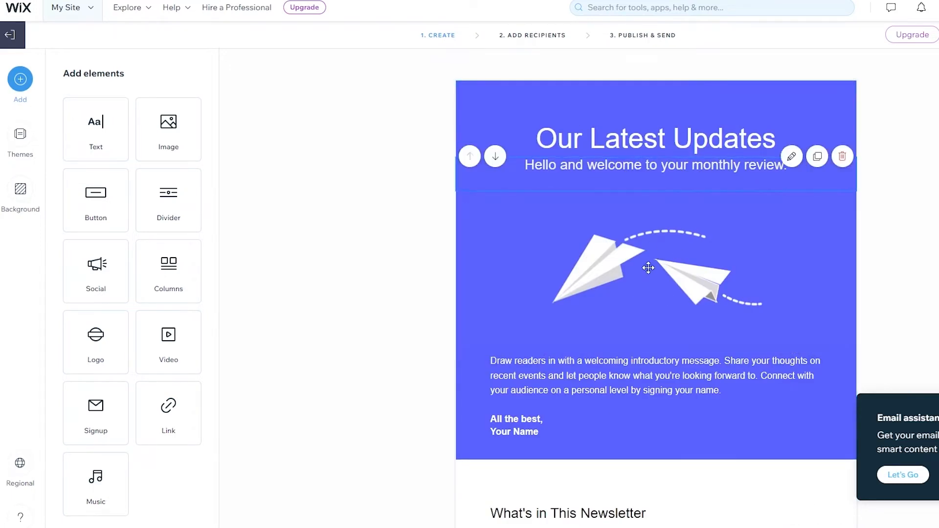
scroll(602, 270, "down", 2)
scroll(602, 270, "down", 1)
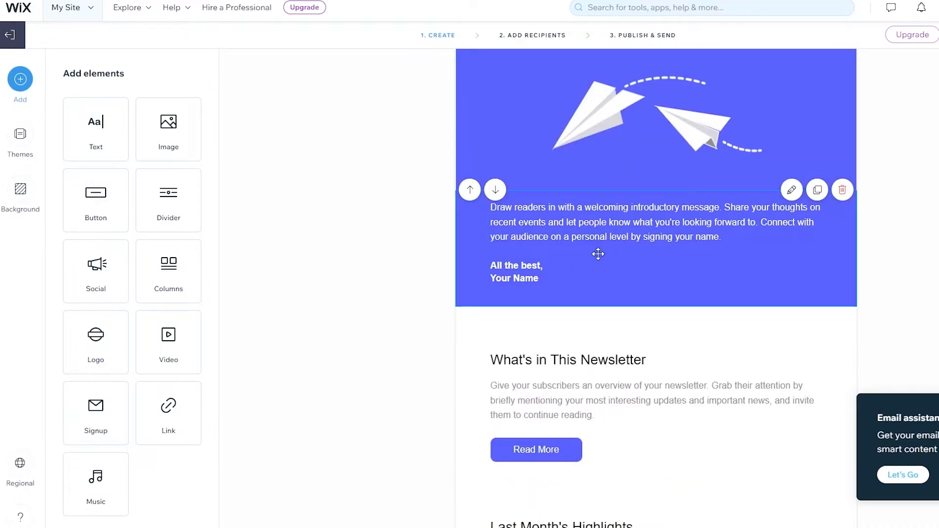
scroll(601, 255, "down", 8)
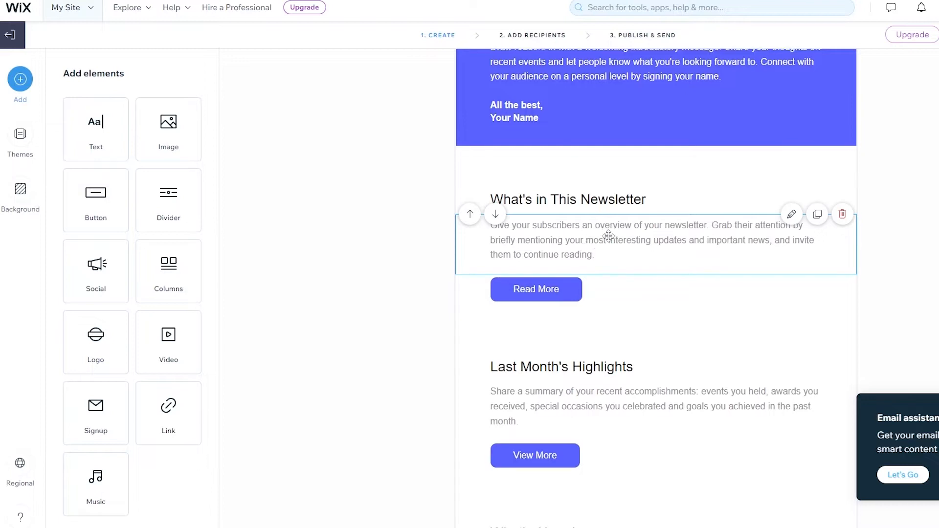
scroll(607, 233, "down", 11)
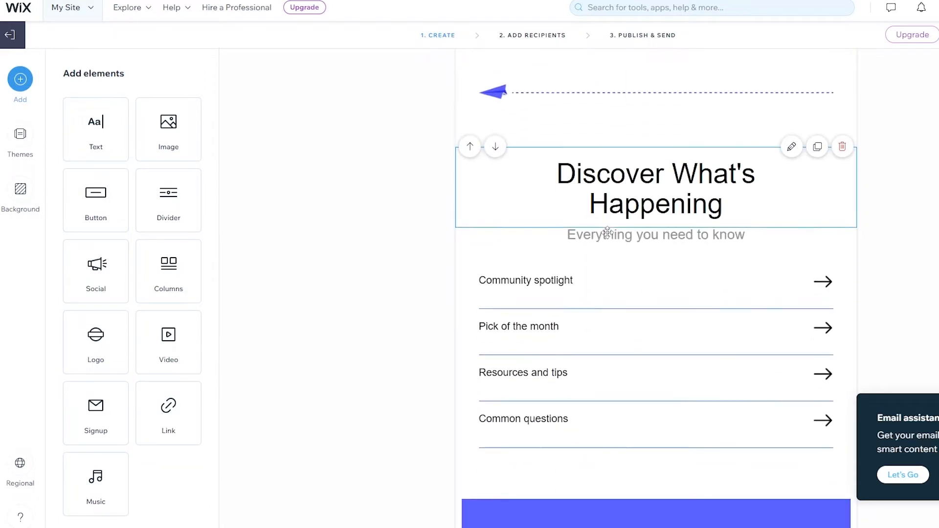
scroll(608, 232, "down", 2)
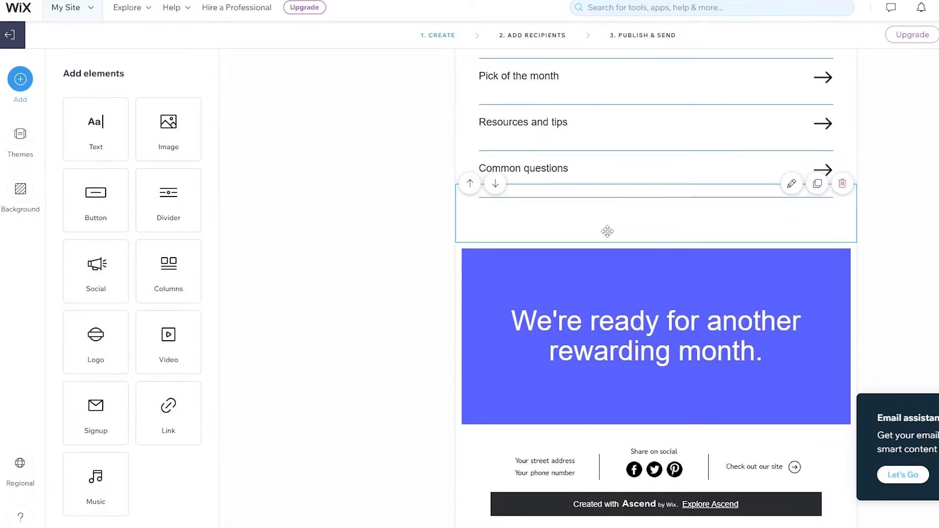
scroll(655, 337, "up", 2)
scroll(658, 347, "up", 20)
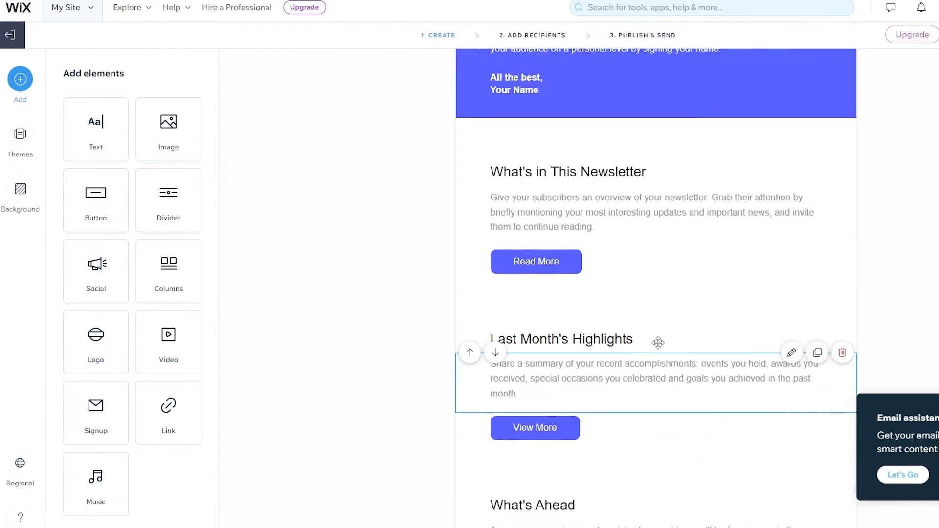
scroll(659, 336, "up", 1)
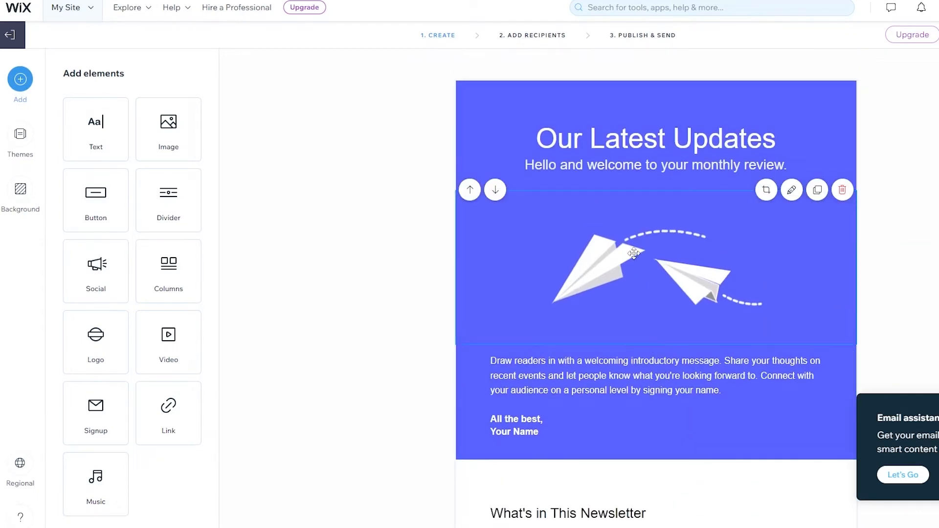
- Start replacing the header's paper-plane image and search the Shutterstock collection for "email"
left_click(591, 207)
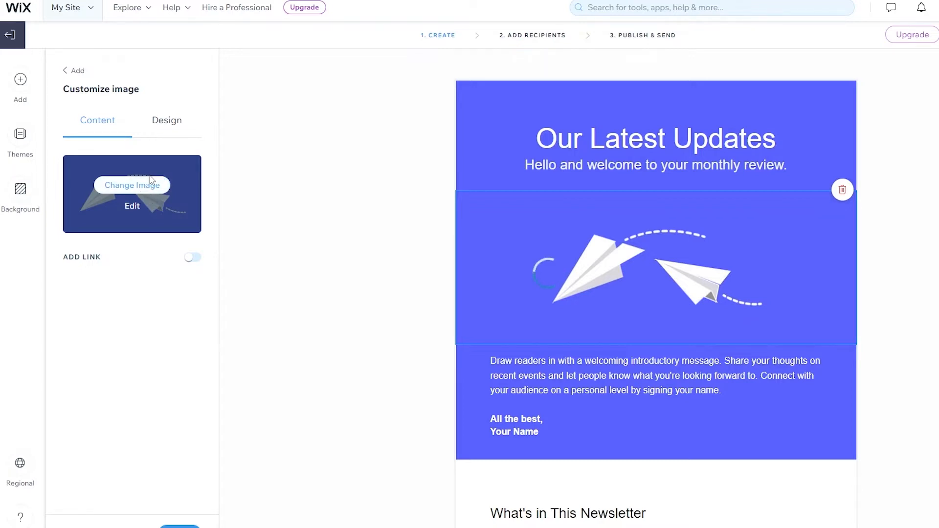
left_click(149, 184)
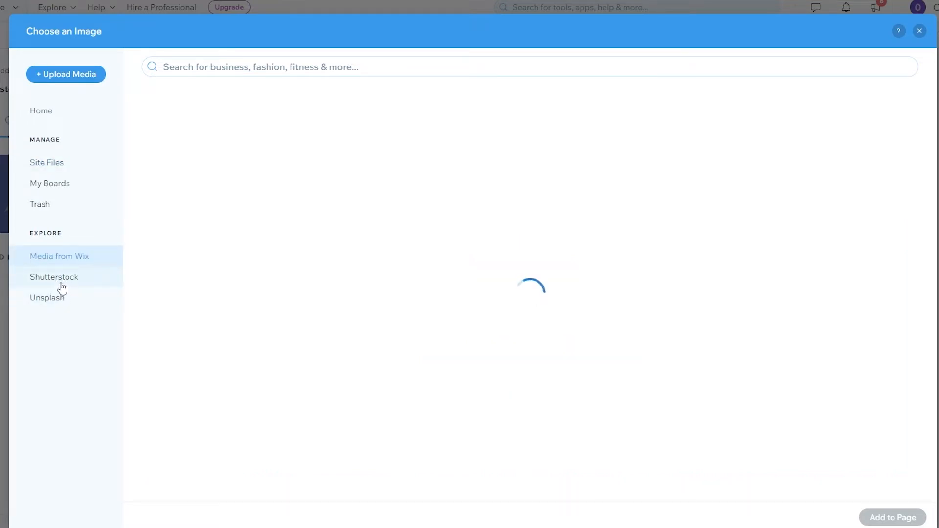
left_click(110, 284)
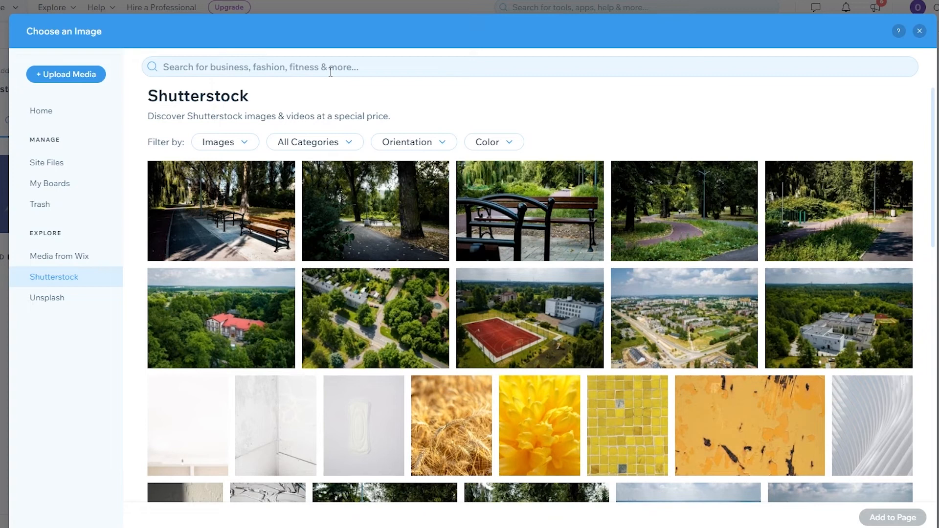
left_click(325, 73)
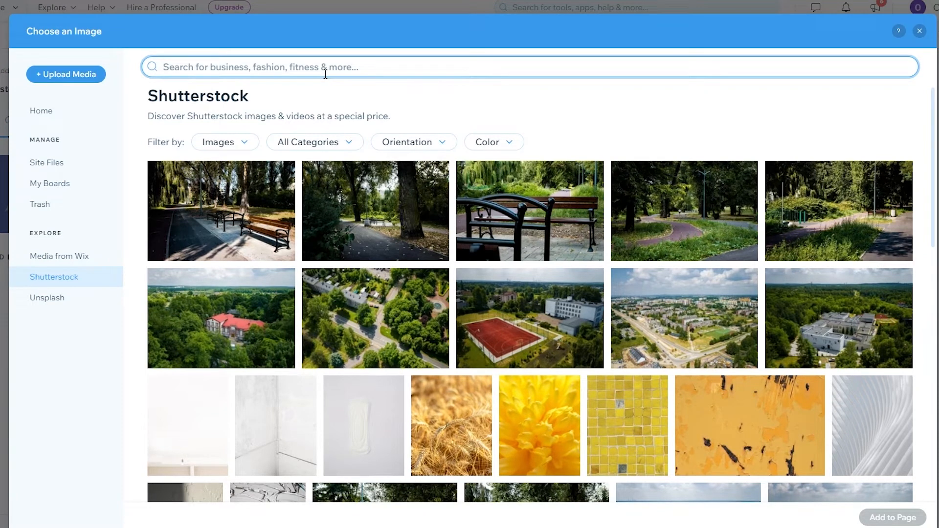
type("email")
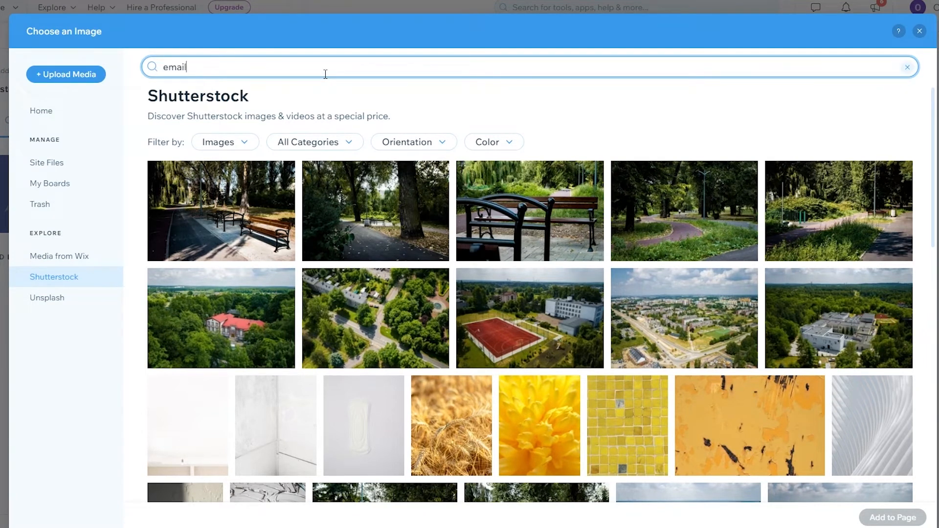
key("Return")
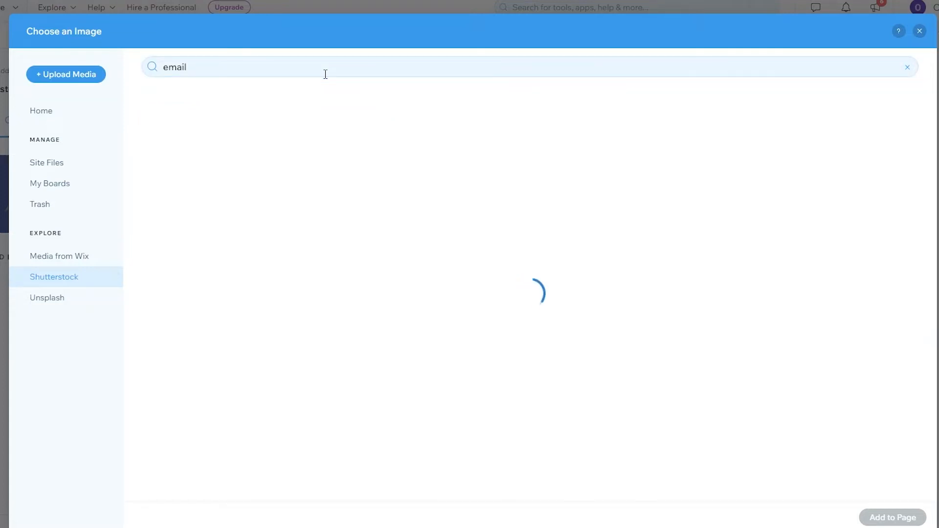
- Examine the Shutterstock email images for a suitable header picture
scroll(513, 264, "down", 1)
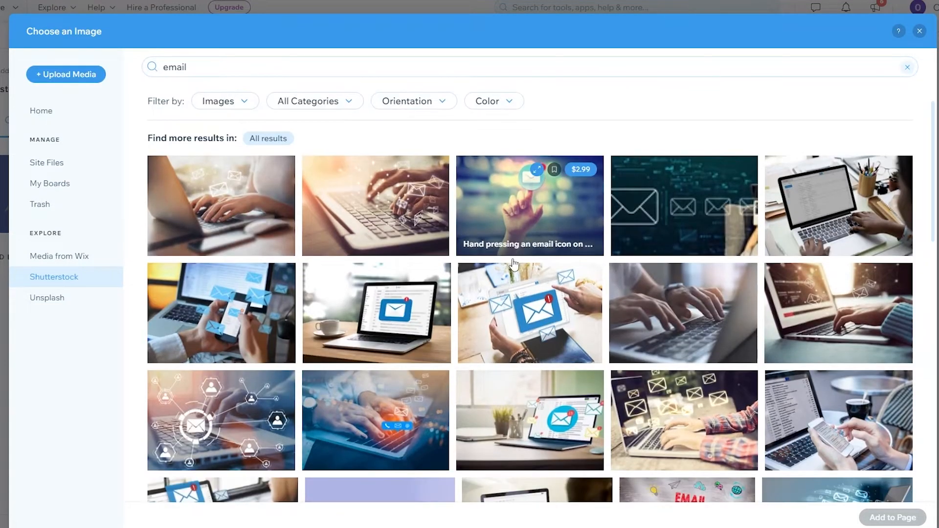
scroll(513, 265, "down", 10)
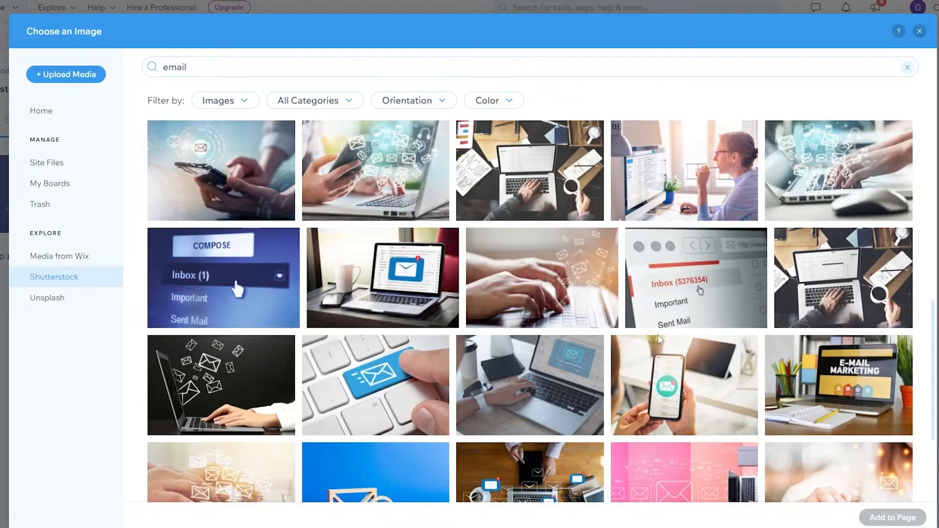
scroll(665, 337, "down", 5)
scroll(670, 341, "up", 2)
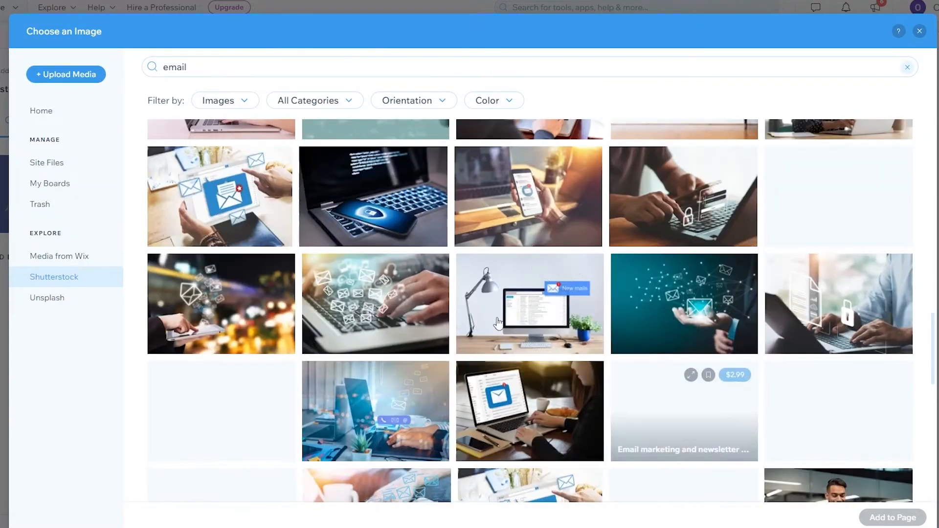
scroll(471, 318, "down", 8)
scroll(471, 318, "up", 3)
scroll(471, 318, "up", 15)
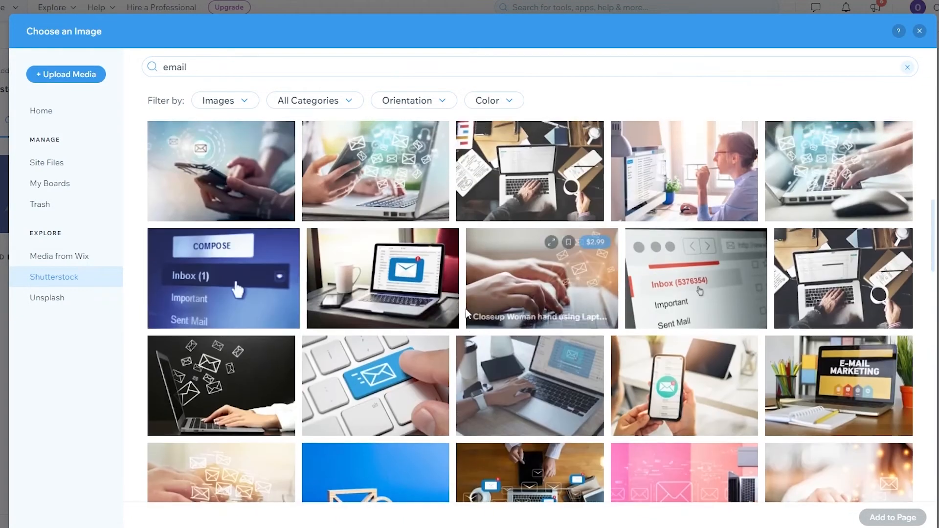
scroll(293, 88, "up", 1)
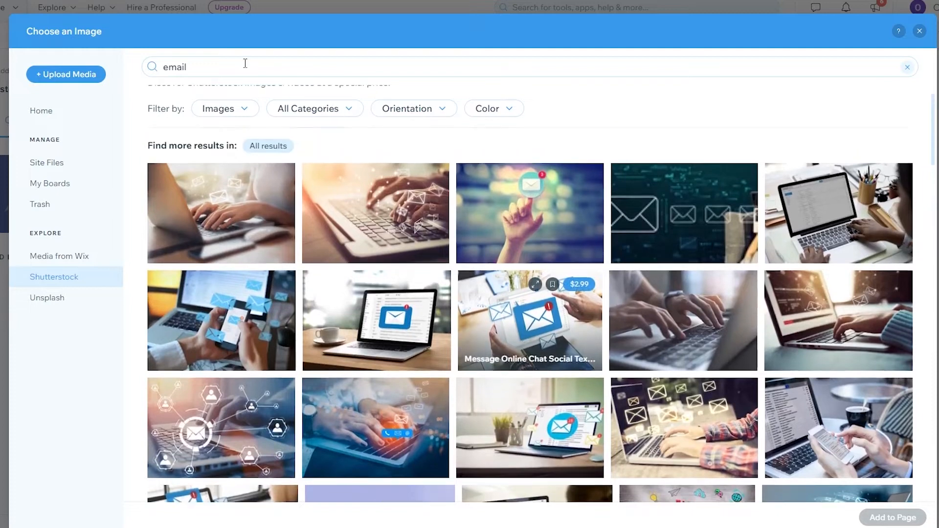
- Replace the Shutterstock search term with "yoga" and run the search
left_click(213, 69)
double_click(213, 69)
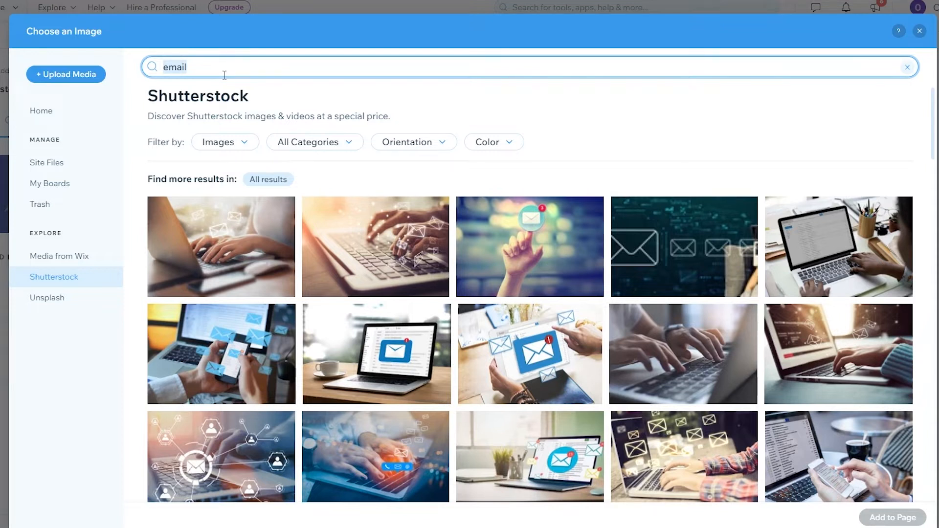
type("yoga")
key("Return")
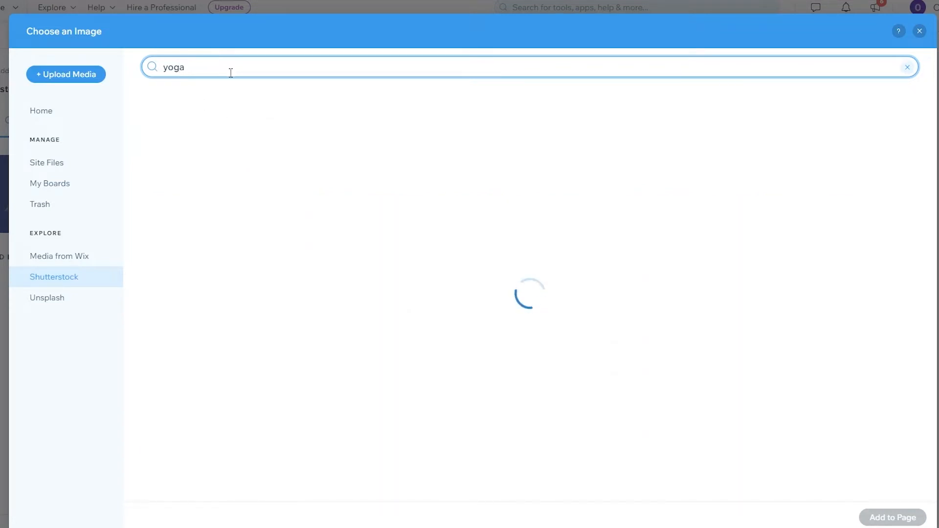
- Examine the Shutterstock yoga images and select the photo of a woman in a seated twist beside a shelf and plant
scroll(438, 284, "down", 8)
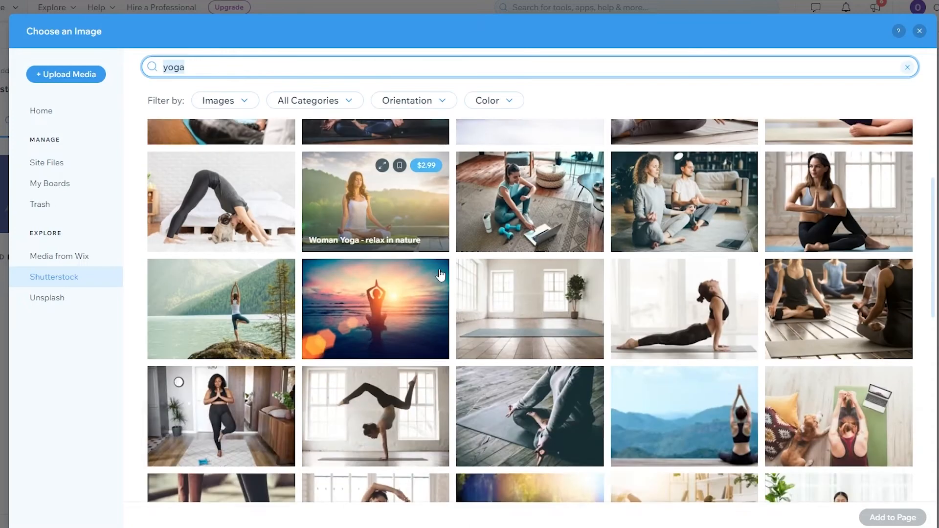
scroll(550, 366, "down", 2)
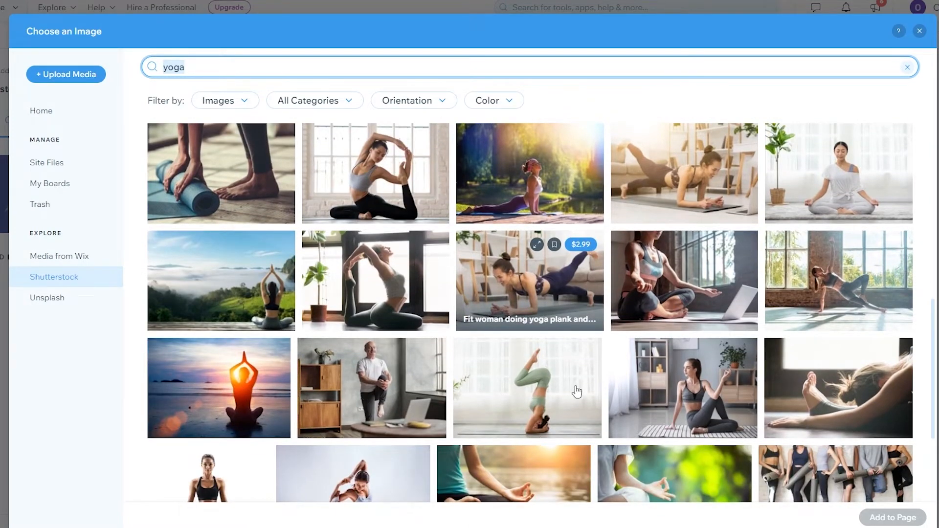
scroll(610, 395, "down", 10)
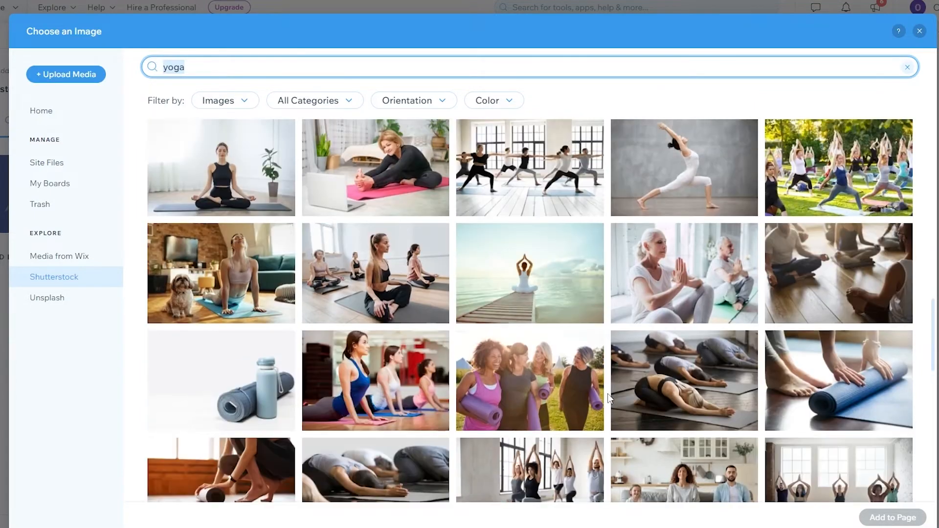
scroll(609, 398, "up", 2)
scroll(609, 397, "up", 2)
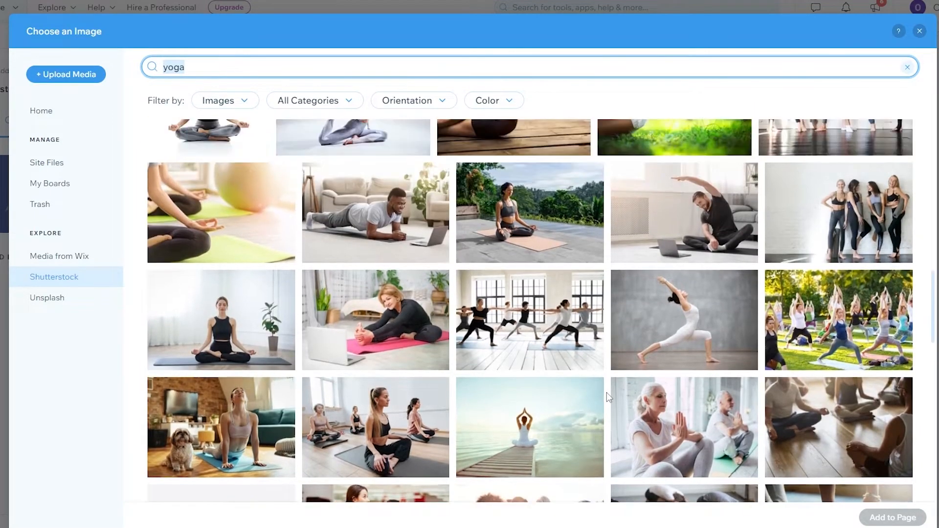
scroll(606, 396, "up", 2)
scroll(606, 396, "up", 2)
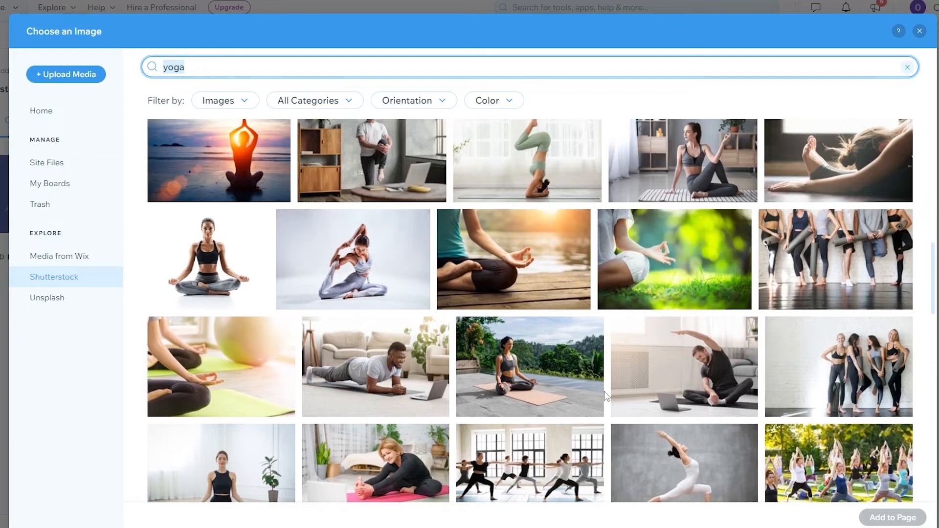
scroll(607, 396, "up", 3)
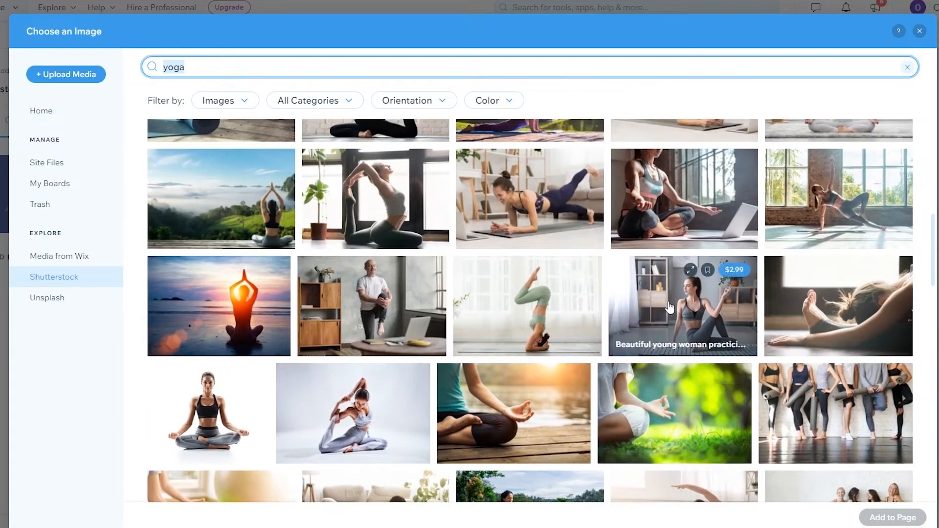
left_click(677, 323)
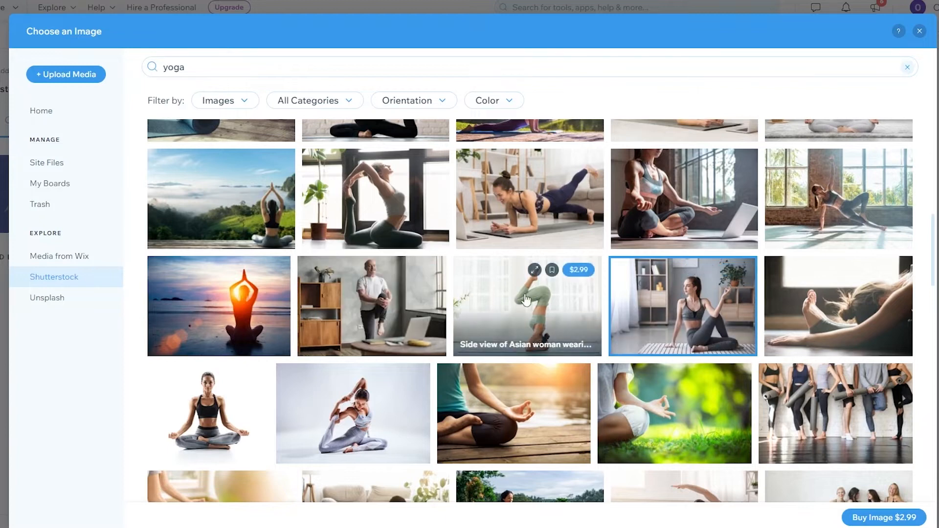
- Switch the image source to Media from Wix and search it for "yoga"
left_click(47, 258)
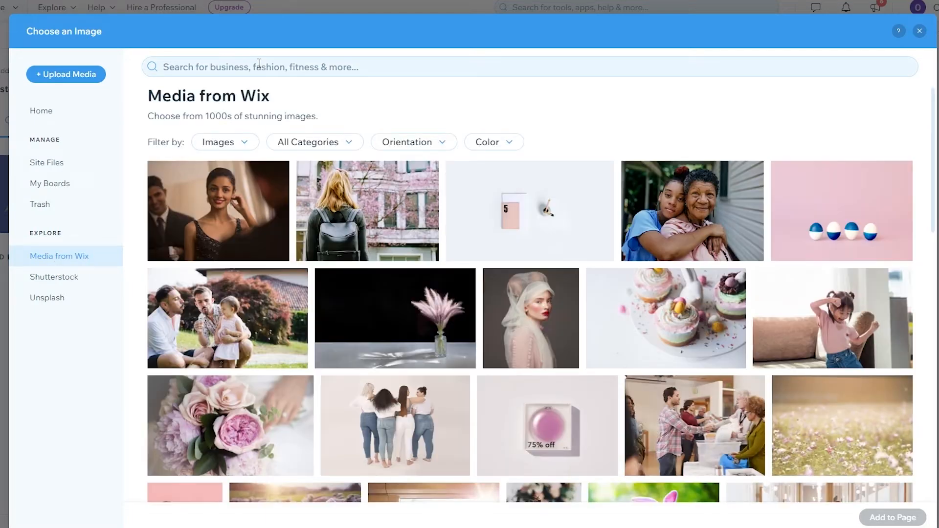
left_click(259, 65)
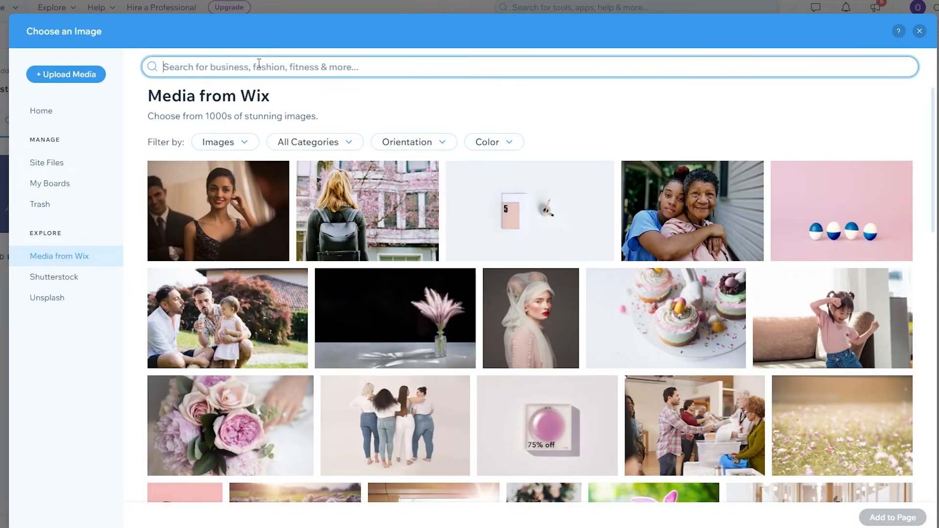
type("yoga")
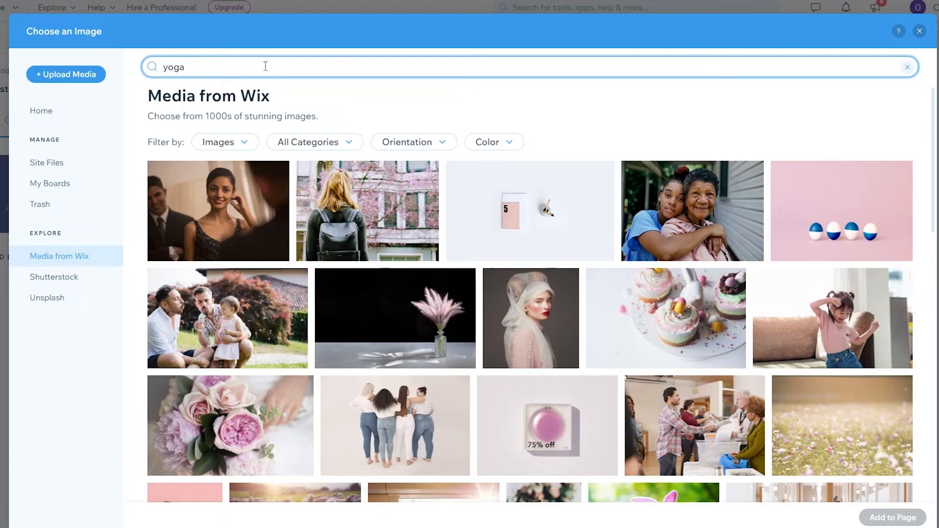
key("Return")
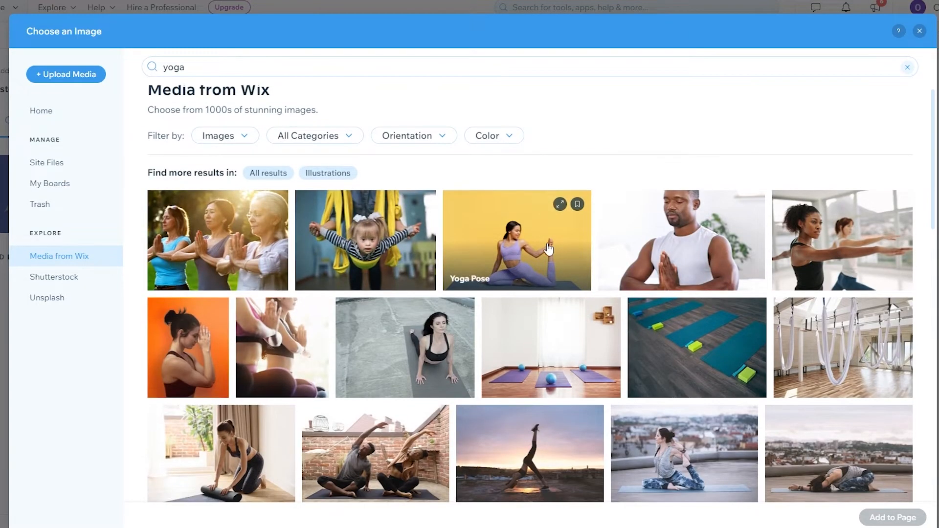
- Replace the header image with the Media from Wix yoga photo of a woman with clasped hands against an orange background
scroll(552, 248, "down", 5)
scroll(588, 265, "down", 3)
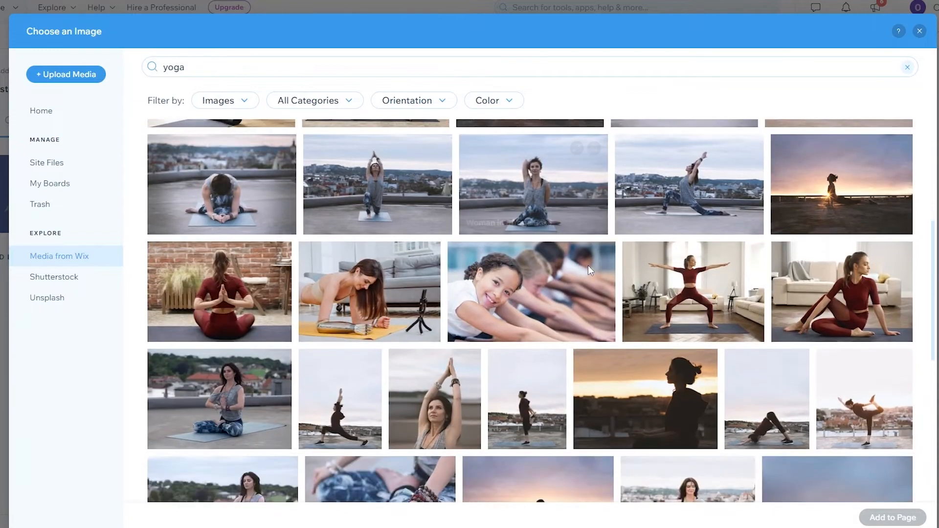
scroll(563, 264, "up", 6)
scroll(508, 245, "down", 6)
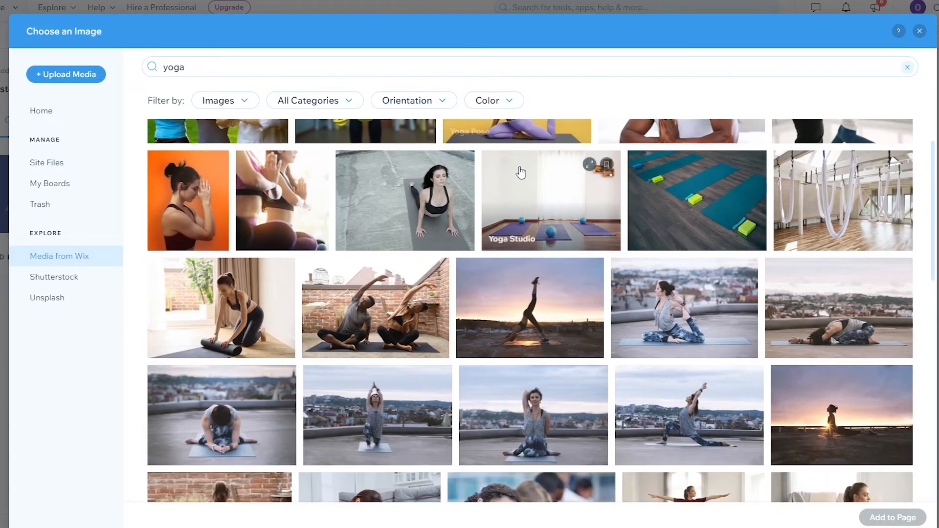
scroll(520, 170, "down", 5)
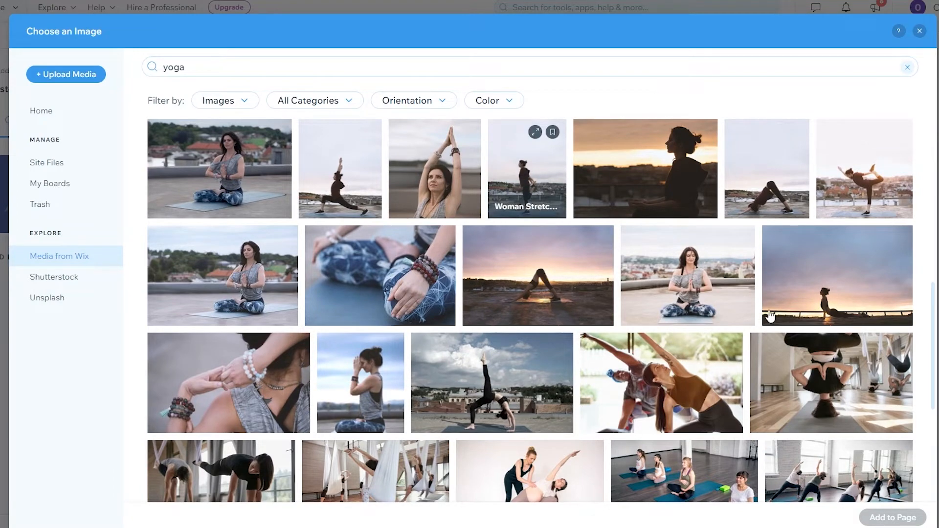
scroll(455, 346, "down", 5)
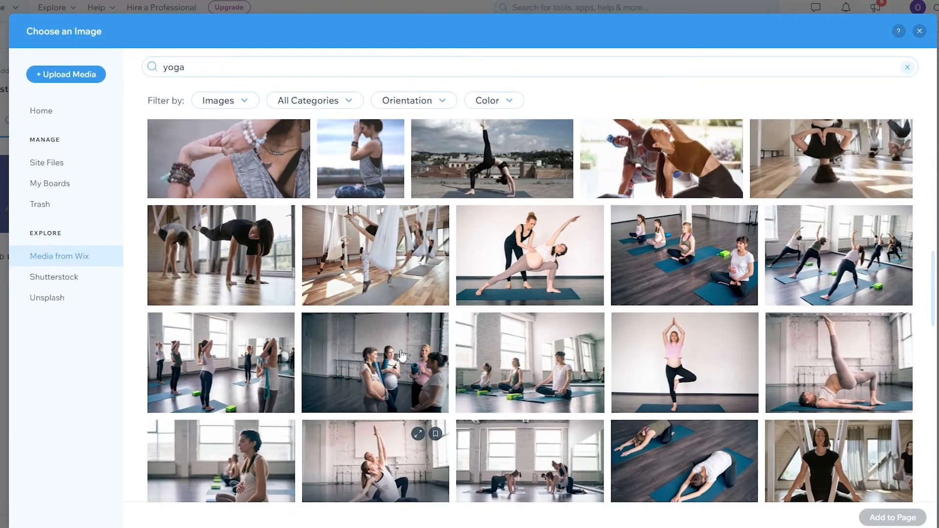
scroll(292, 327, "up", 15)
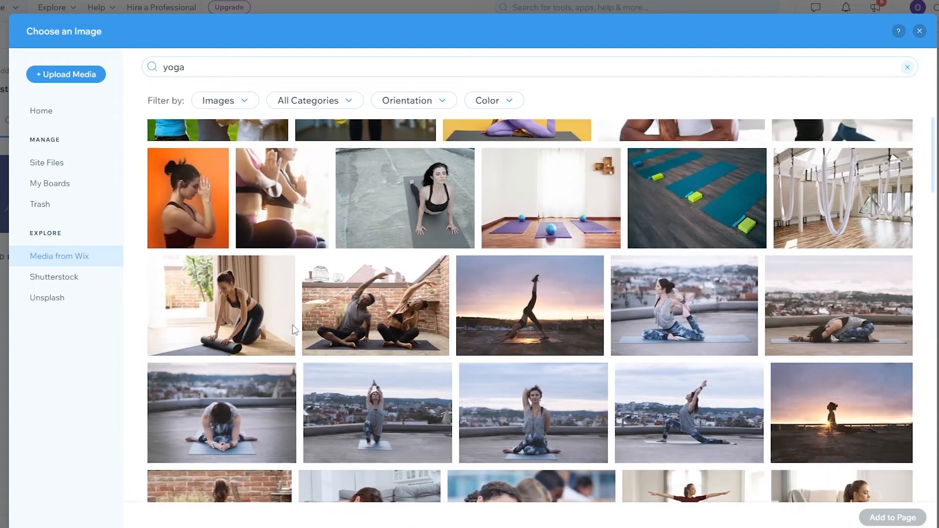
scroll(292, 325, "up", 2)
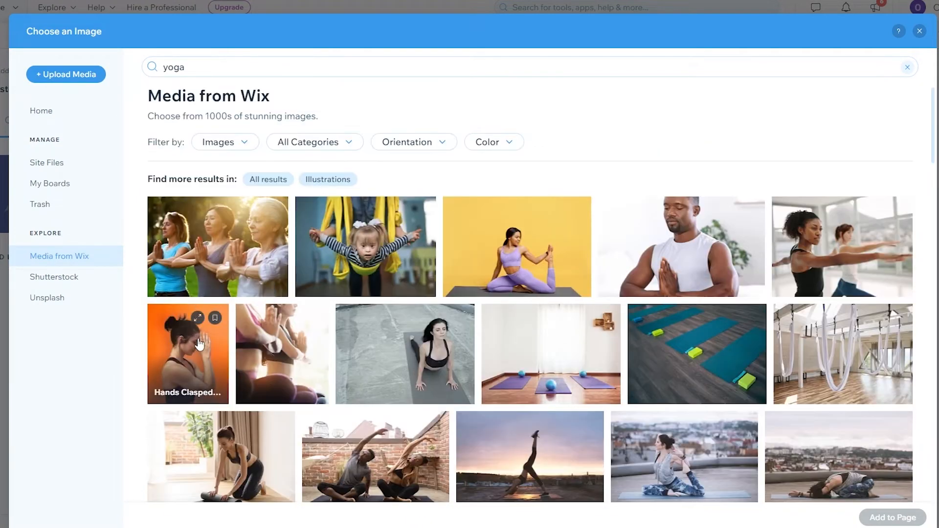
left_click(192, 357)
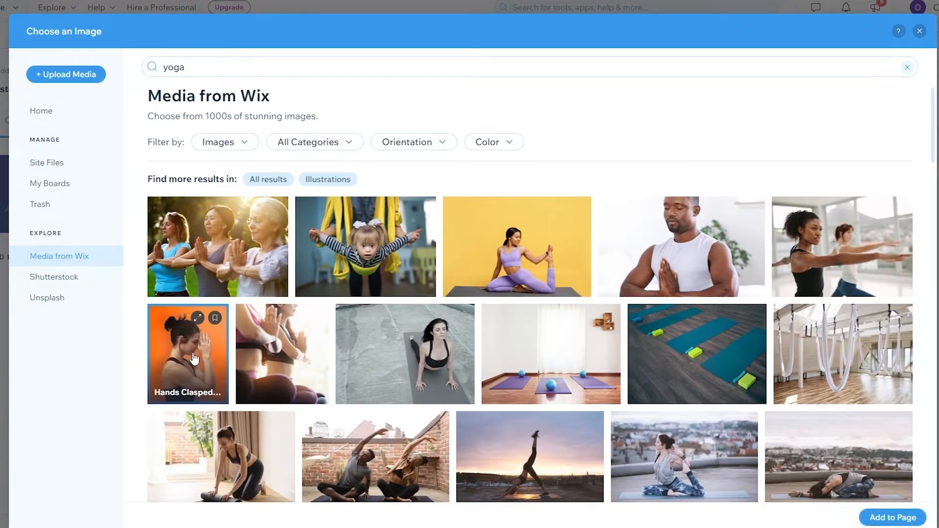
left_click(902, 519)
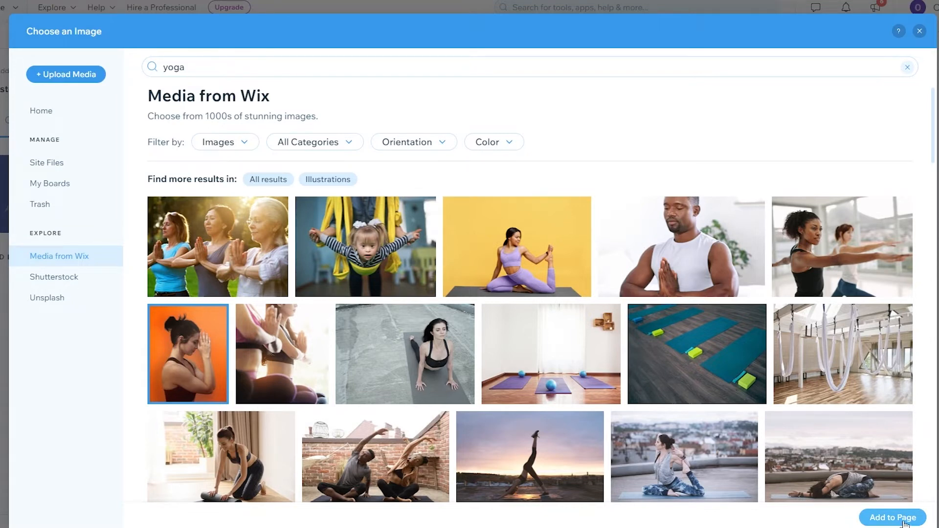
- Open the introductory message text block below the header image for editing
scroll(519, 289, "down", 4)
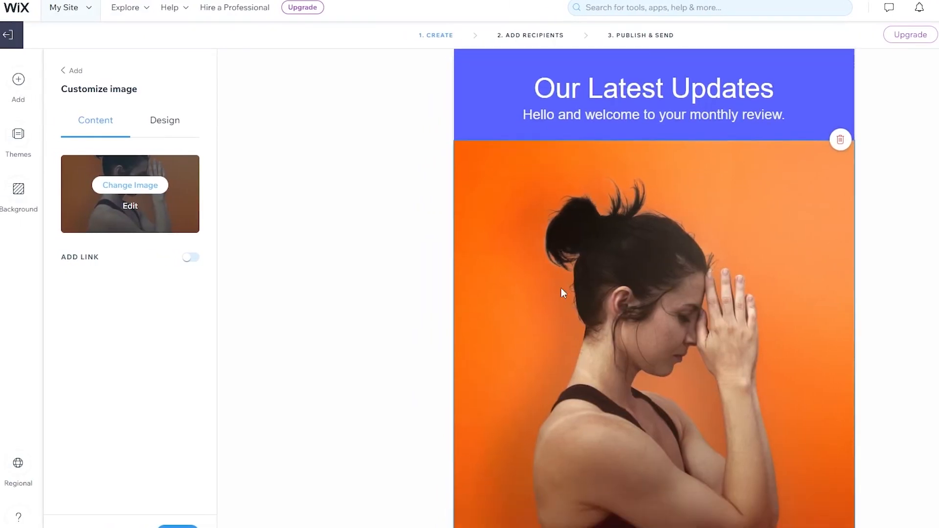
scroll(561, 289, "down", 2)
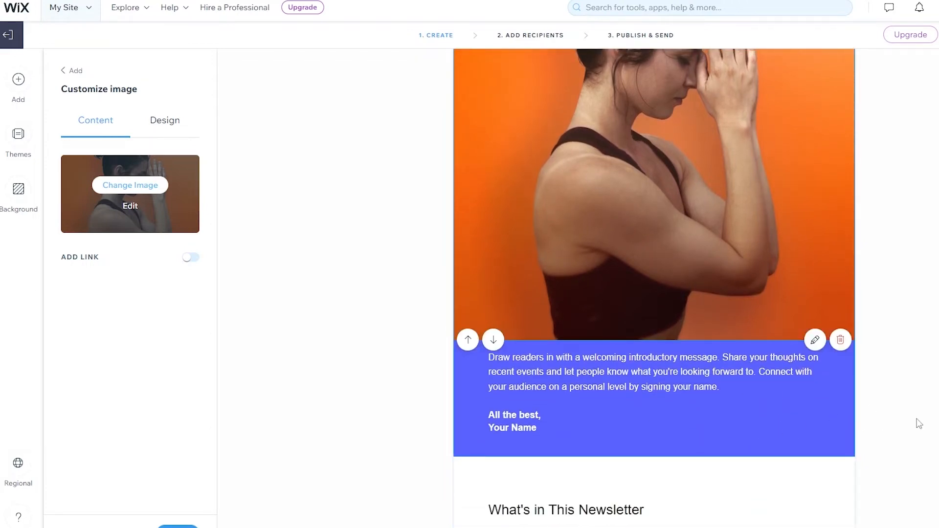
left_click(685, 391)
scroll(522, 126, "up", 5)
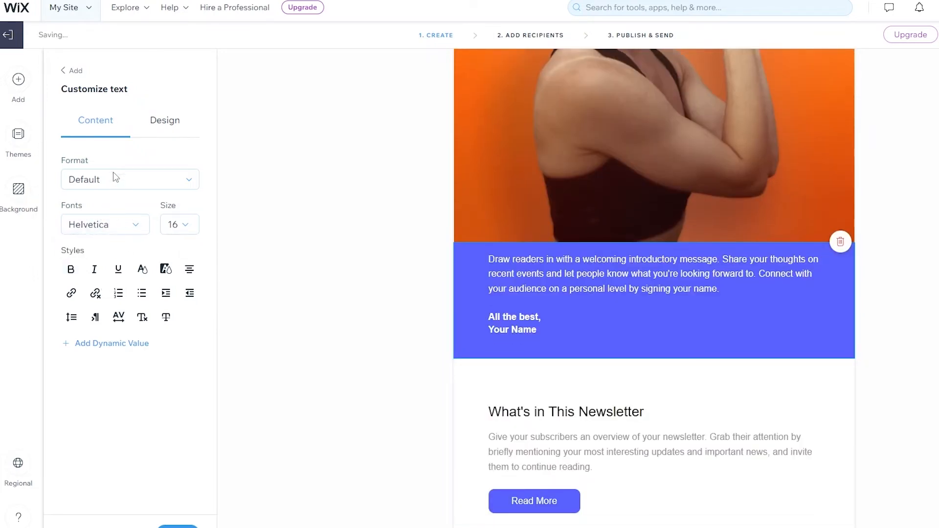
- Set the introductory message block's background color to orange FF4D00 and copy its hex code
left_click(174, 125)
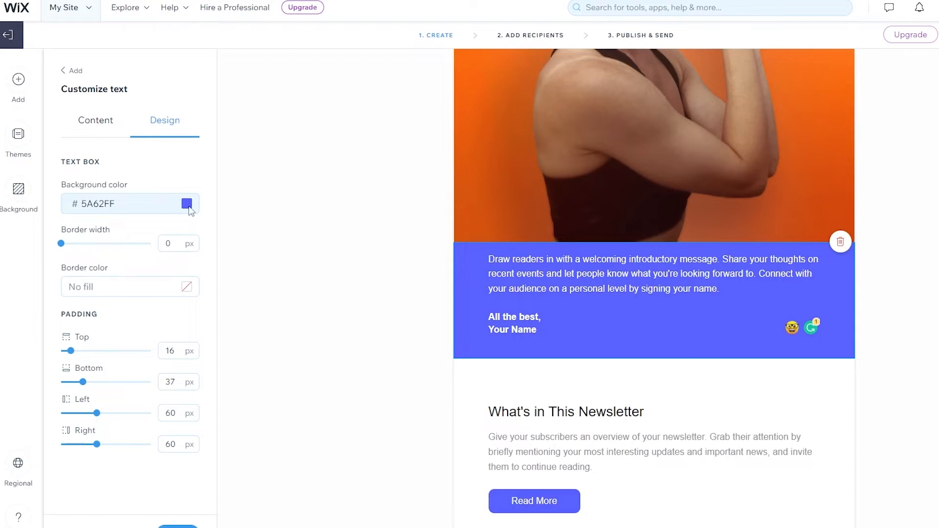
scroll(369, 213, "up", 5)
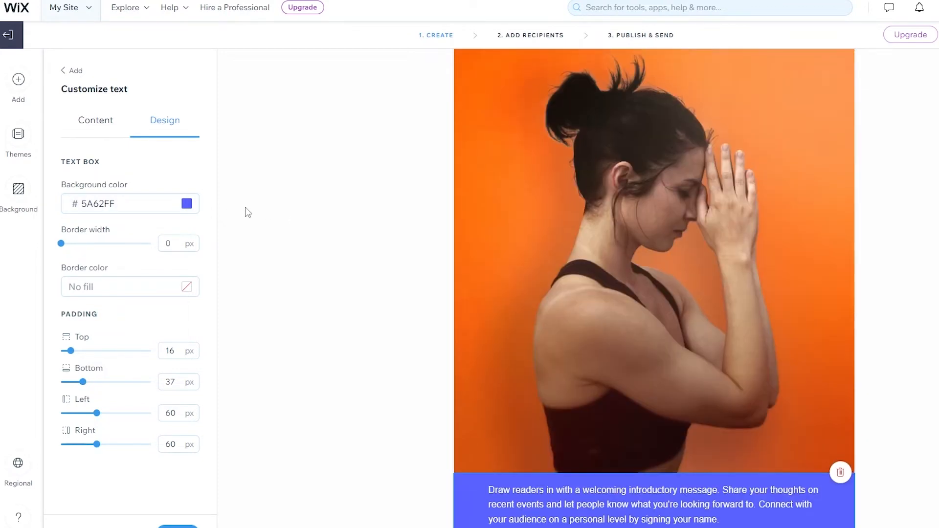
left_click(187, 204)
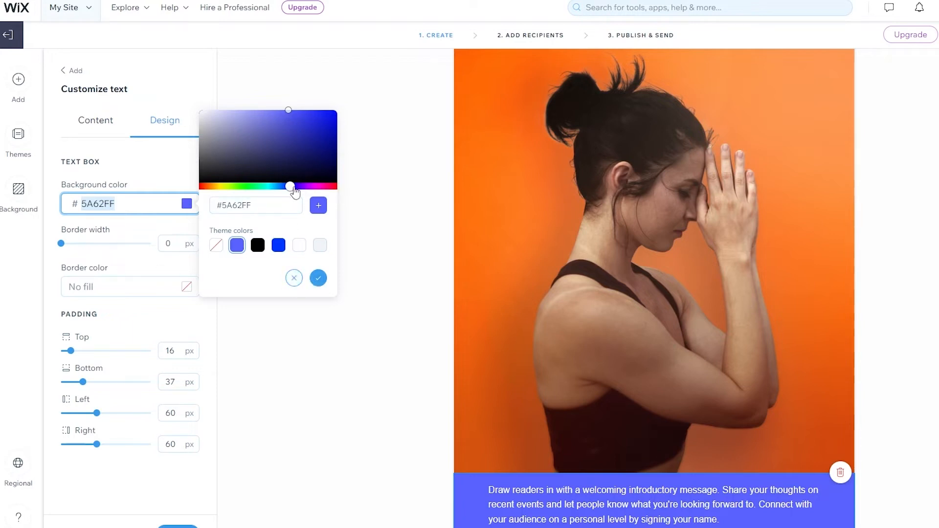
left_click_drag(289, 186, 207, 195)
left_click_drag(285, 140, 350, 112)
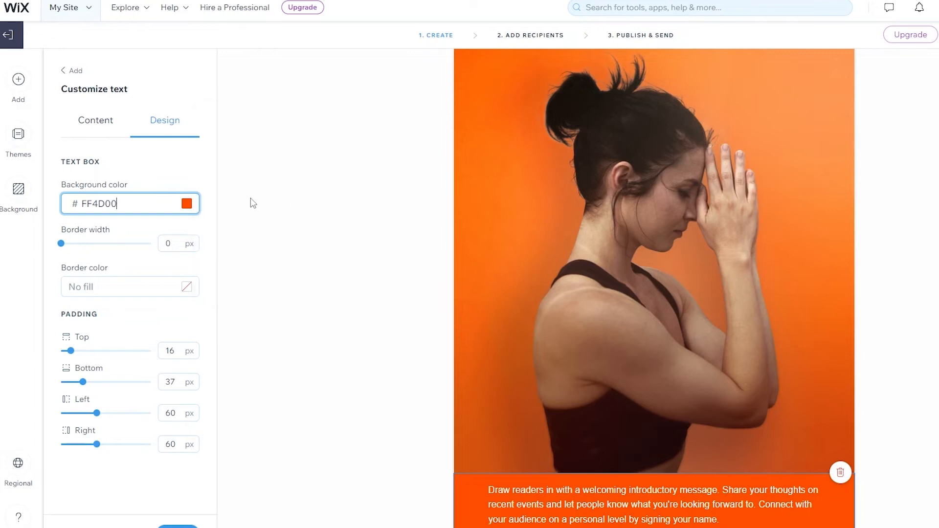
left_click_drag(159, 200, 78, 206)
right_click(120, 202)
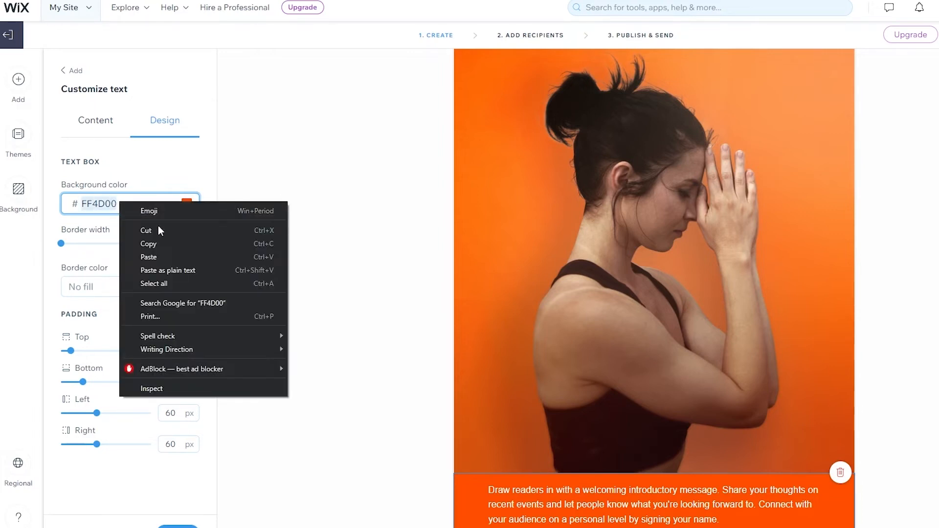
left_click(165, 247)
- Set the background color of the "Our Latest Updates" title block to FF4D00 using the copied hex code
scroll(486, 160, "up", 3)
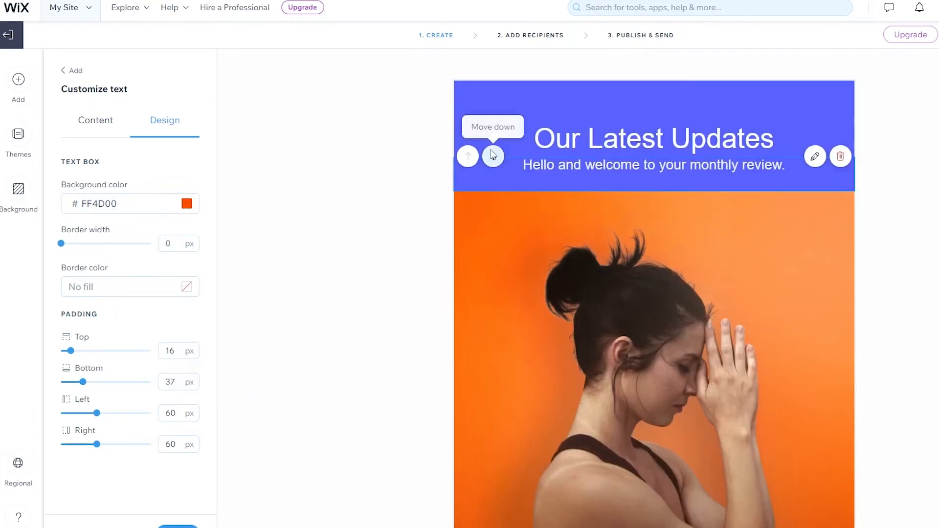
left_click(682, 146)
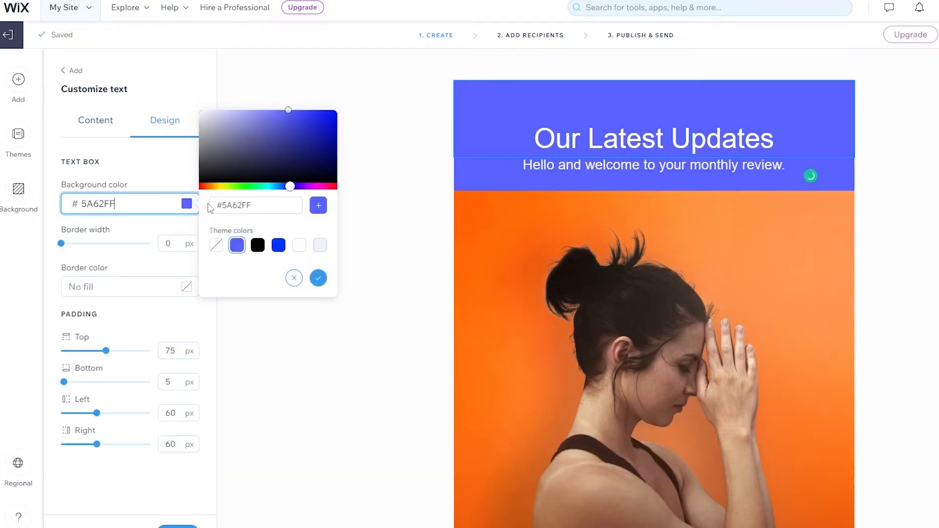
left_click(230, 209)
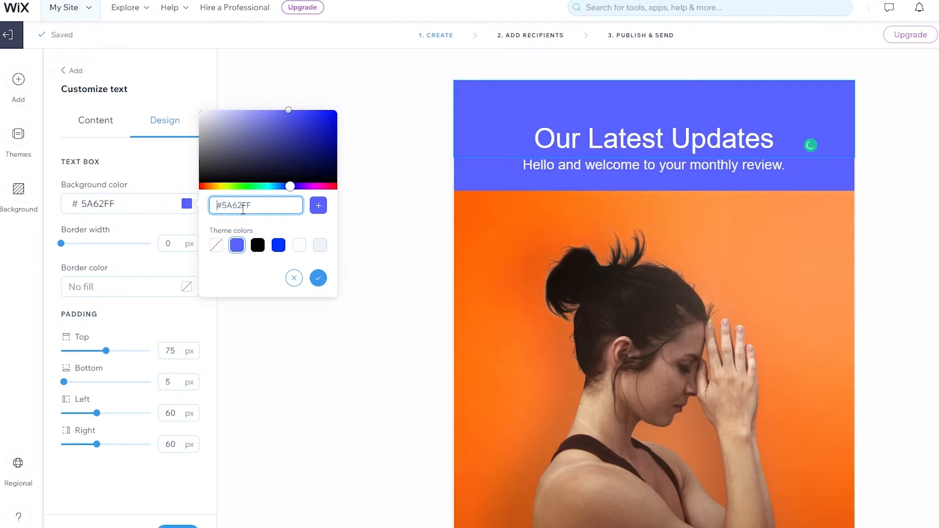
triple_click(250, 208)
key("ctrl+v")
left_click(318, 278)
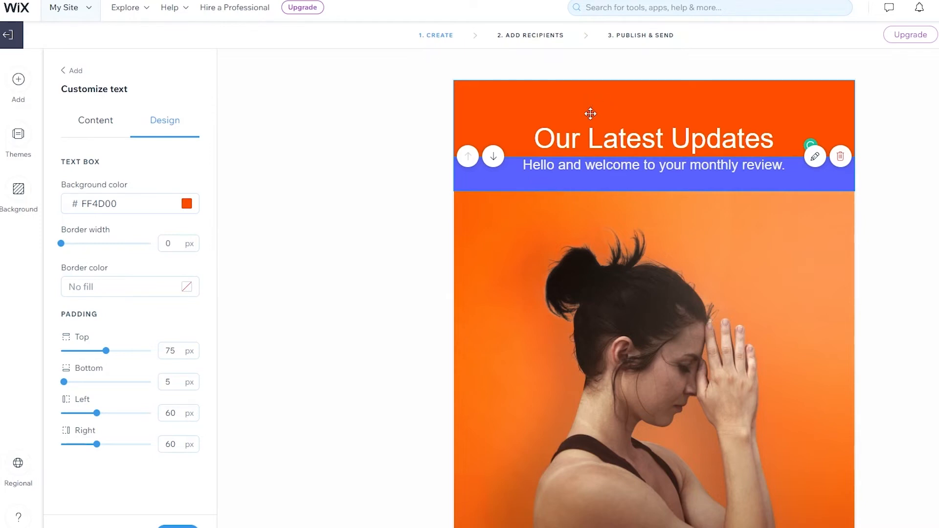
- Apply the FF4D00 background color to the "Hello and welcome to your monthly review." text block
left_click(531, 258)
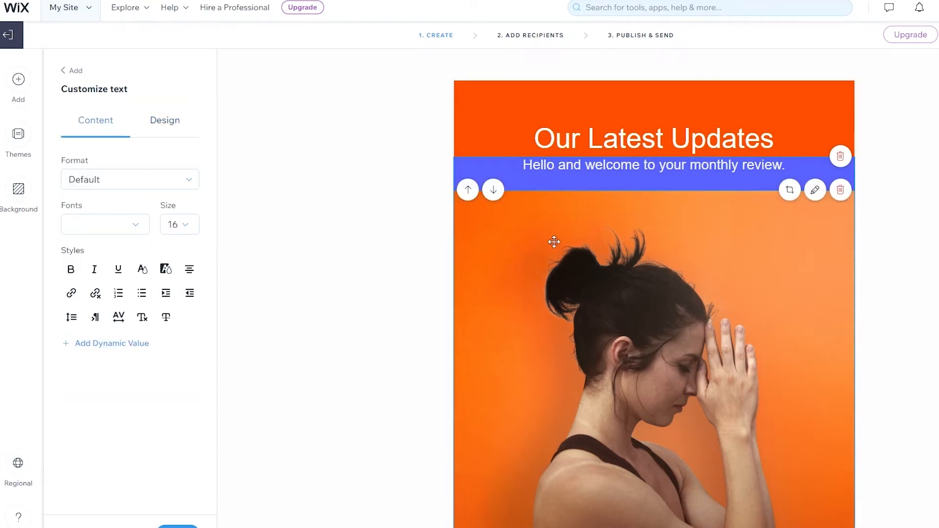
left_click(160, 130)
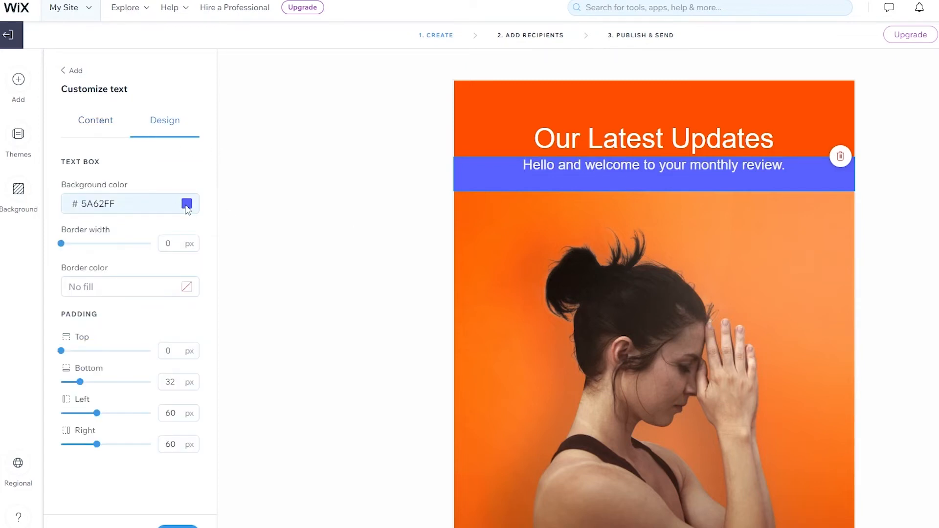
left_click(186, 206)
triple_click(279, 210)
key("ctrl+v")
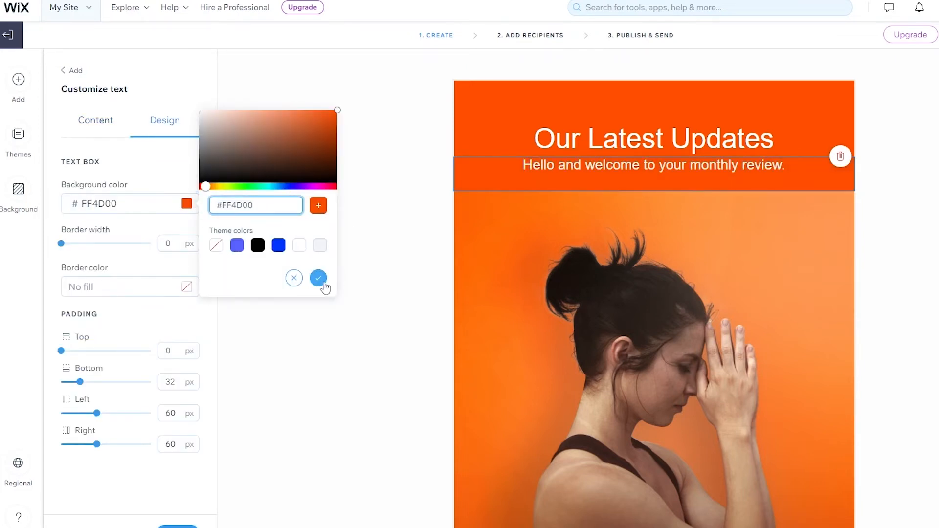
left_click(320, 280)
- Examine the recolored header and the remaining newsletter sections down to the footer
scroll(404, 287, "down", 5)
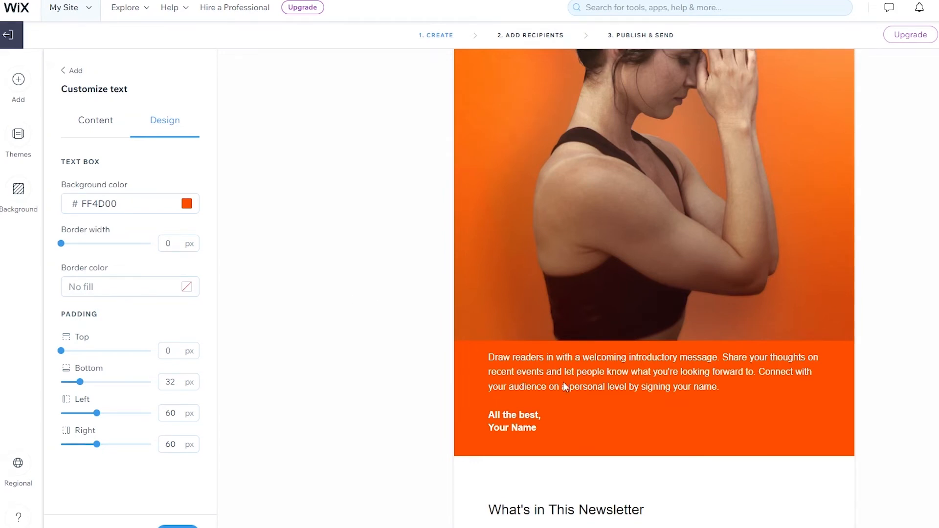
left_click(433, 358)
scroll(523, 359, "down", 3)
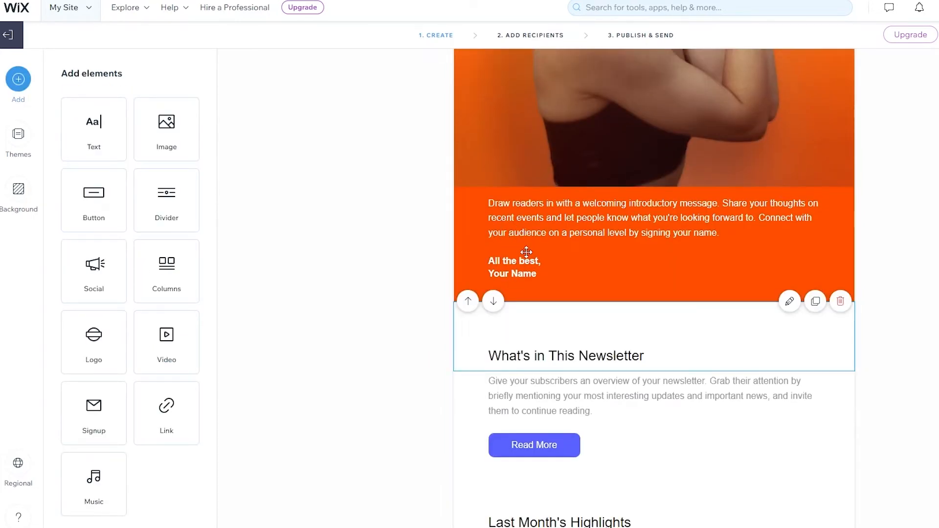
scroll(577, 349, "down", 3)
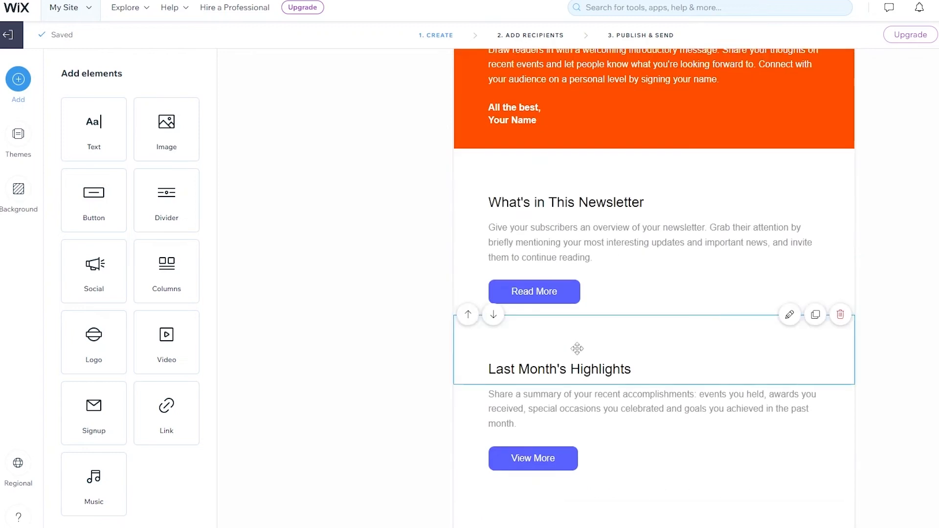
scroll(539, 360, "down", 2)
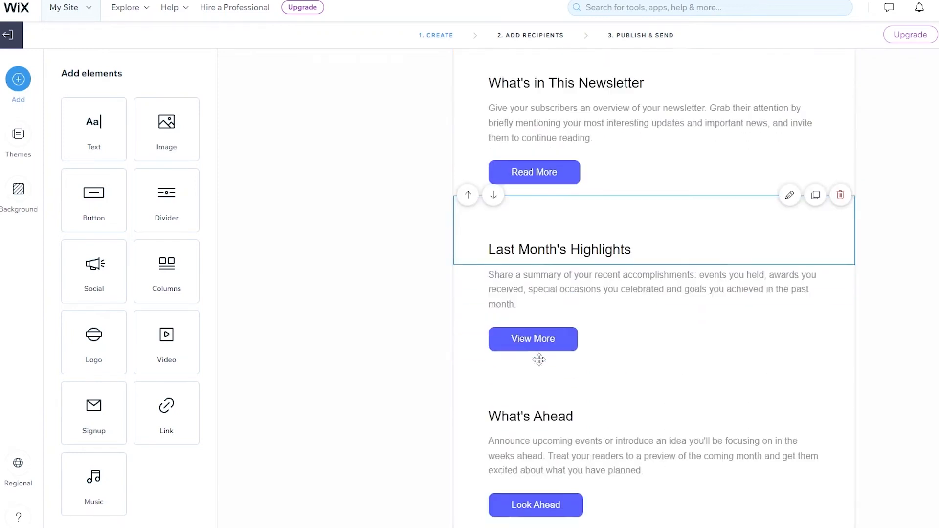
scroll(539, 360, "down", 7)
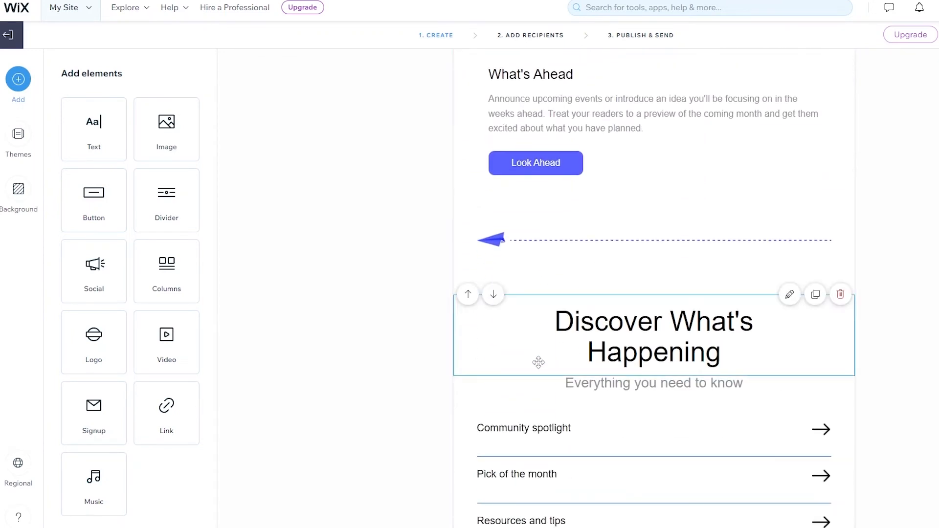
scroll(539, 361, "down", 8)
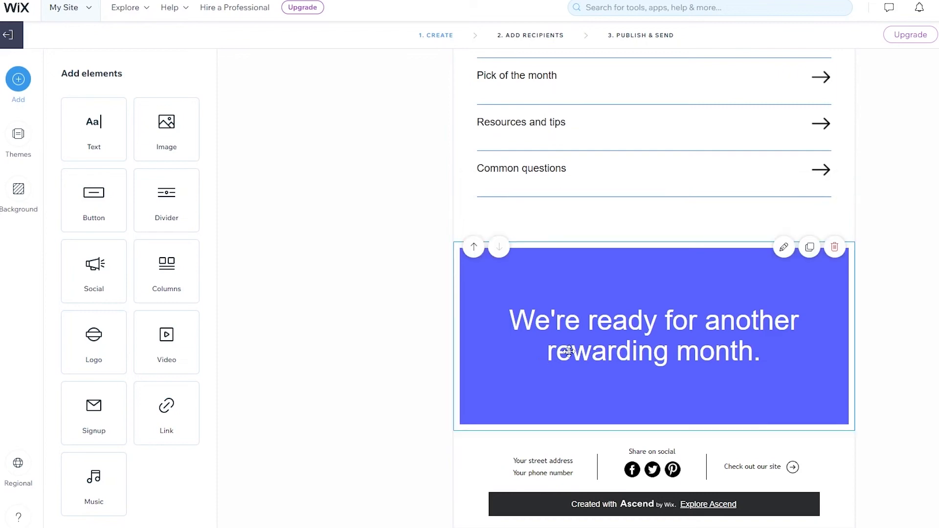
scroll(569, 351, "up", 20)
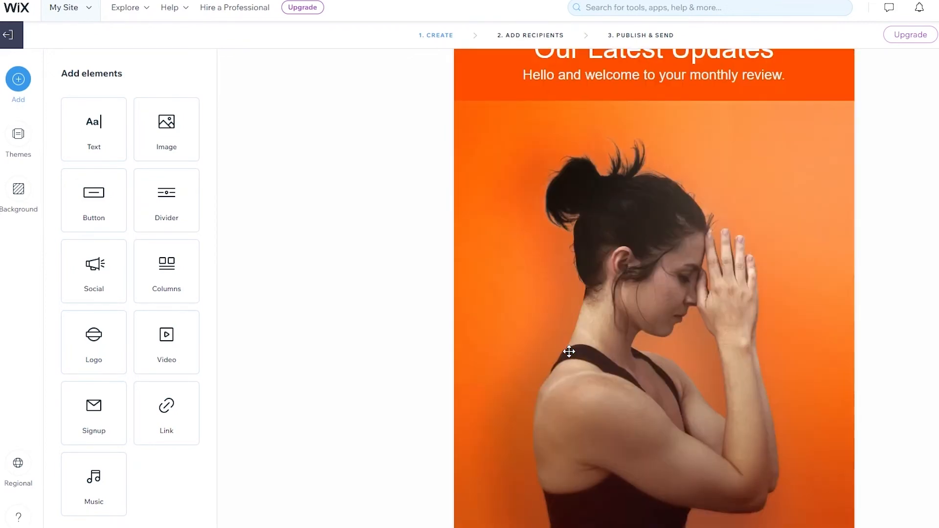
scroll(569, 351, "up", 2)
scroll(568, 310, "down", 10)
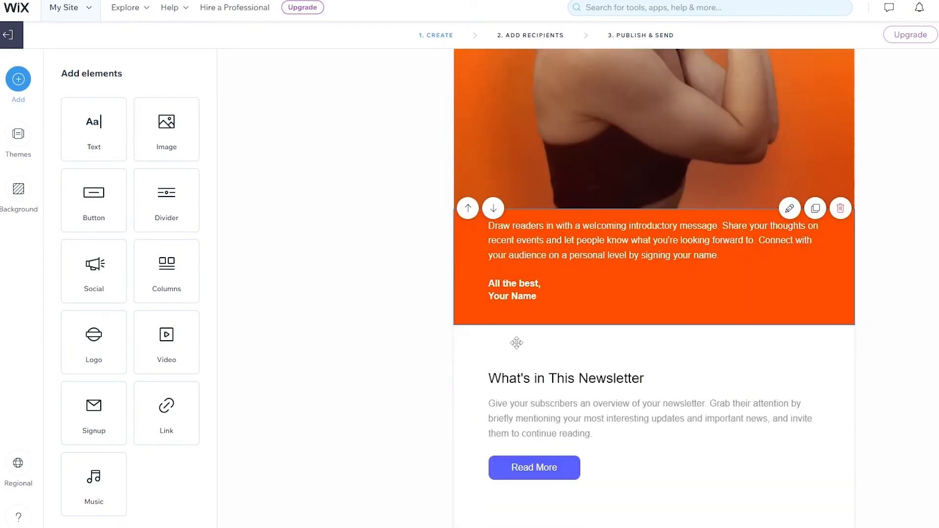
scroll(516, 342, "down", 4)
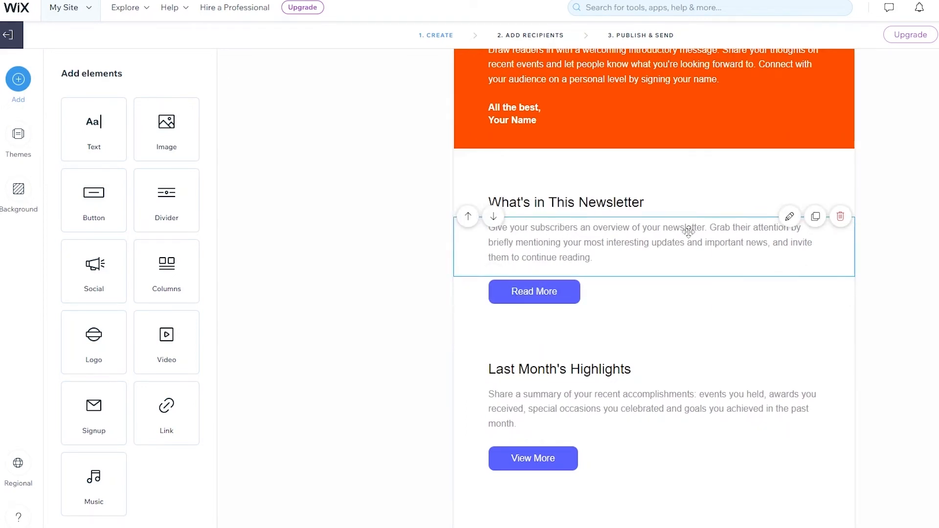
- Remove the "Last Month's Highlights" section, including its summary text, heading and "View More" button
scroll(631, 376, "down", 2)
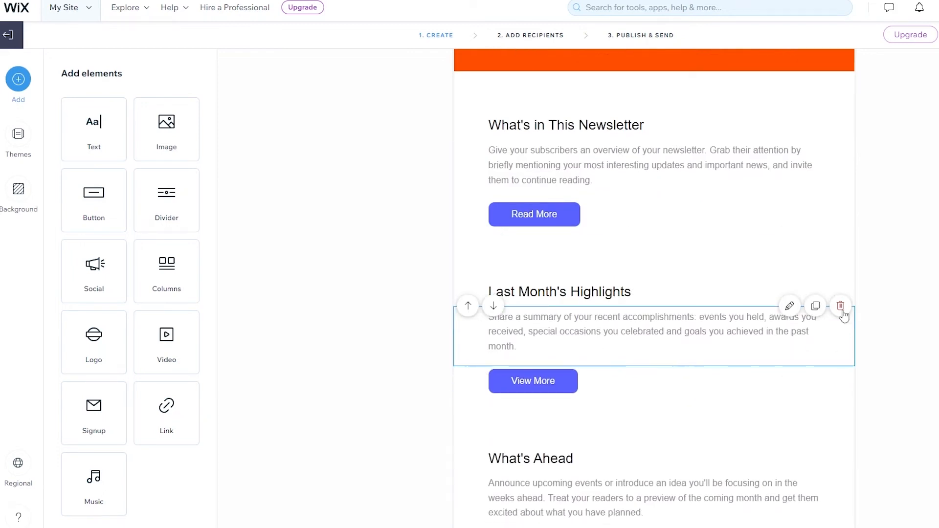
left_click(841, 306)
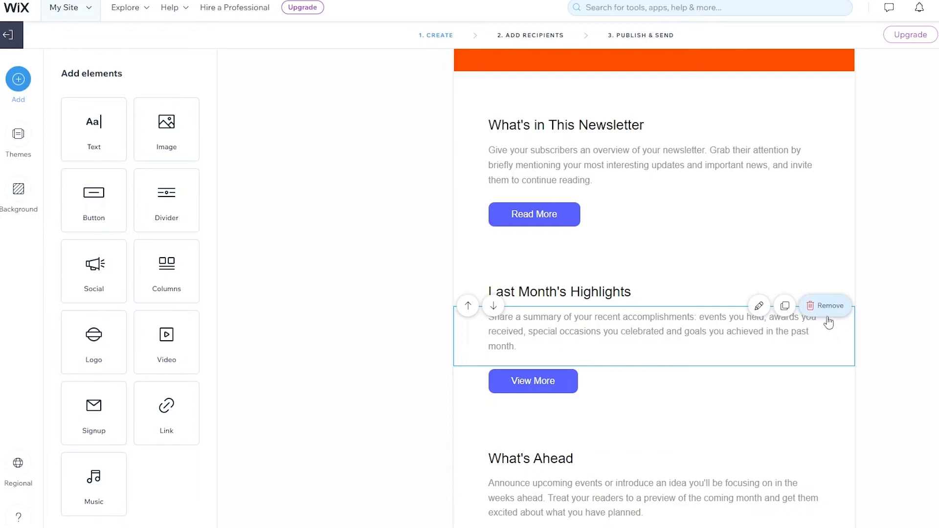
left_click(838, 307)
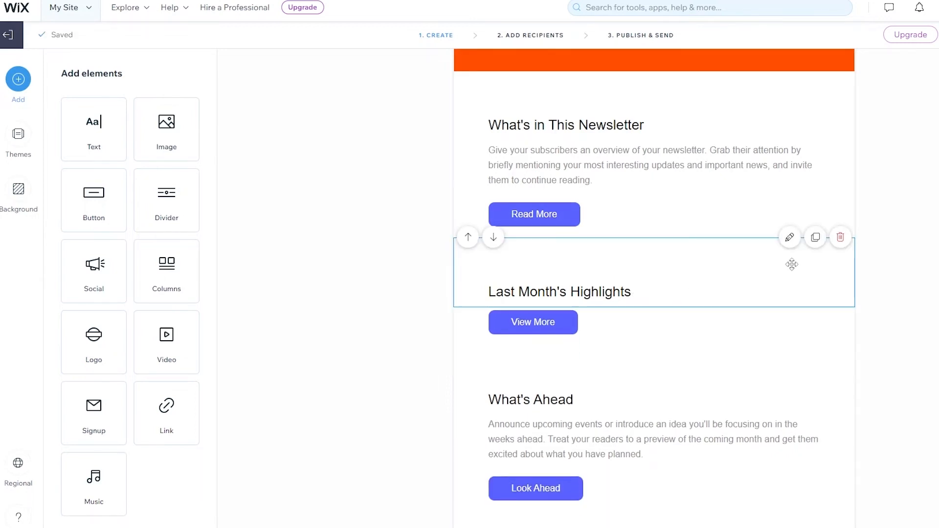
left_click(843, 244)
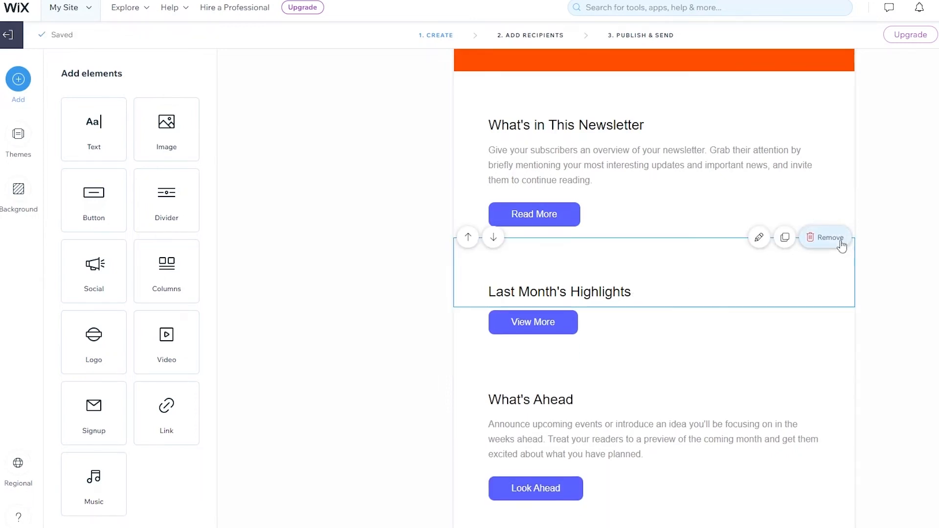
left_click(841, 244)
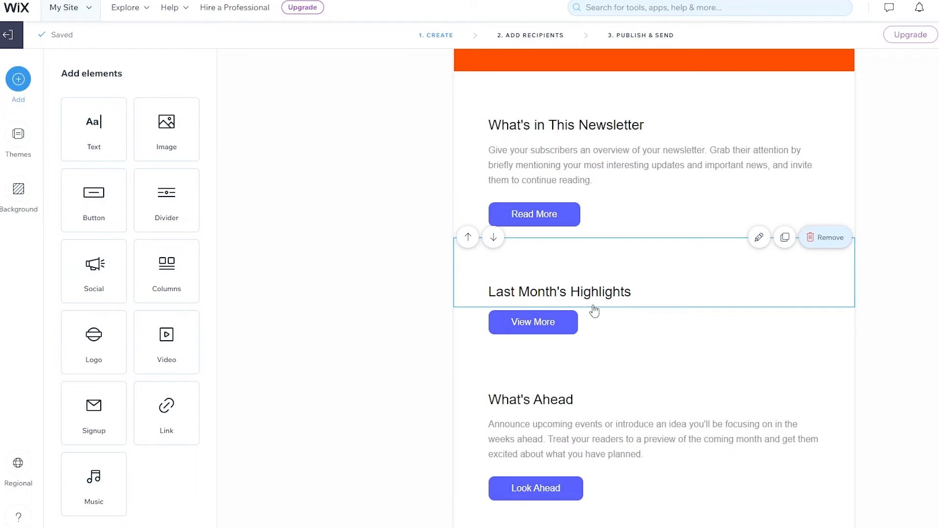
left_click(837, 244)
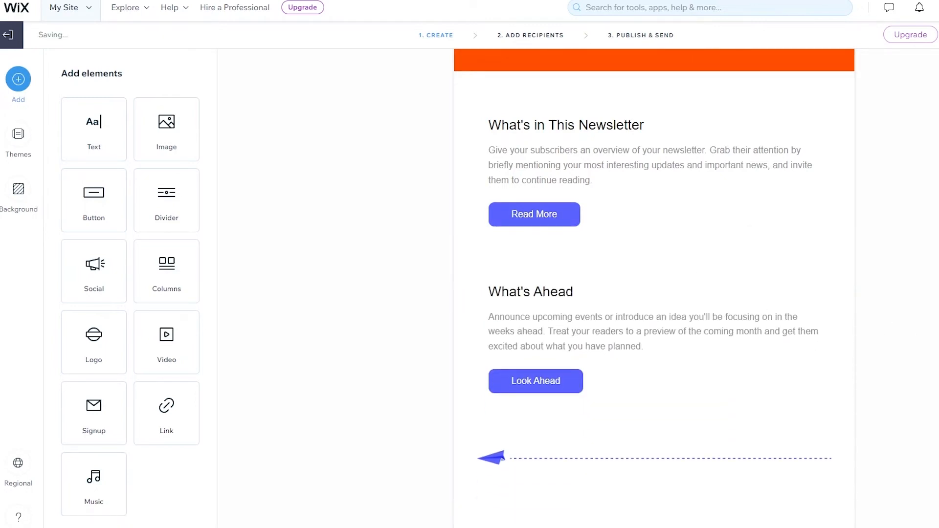
- Open the "Look Ahead" button's content settings and check the URL it connects to
mouse_move(538, 390)
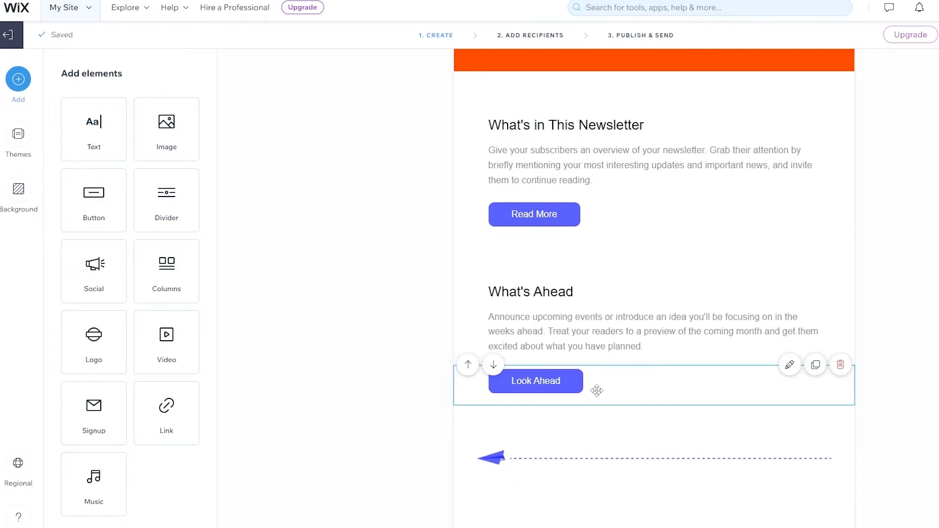
left_click(562, 384)
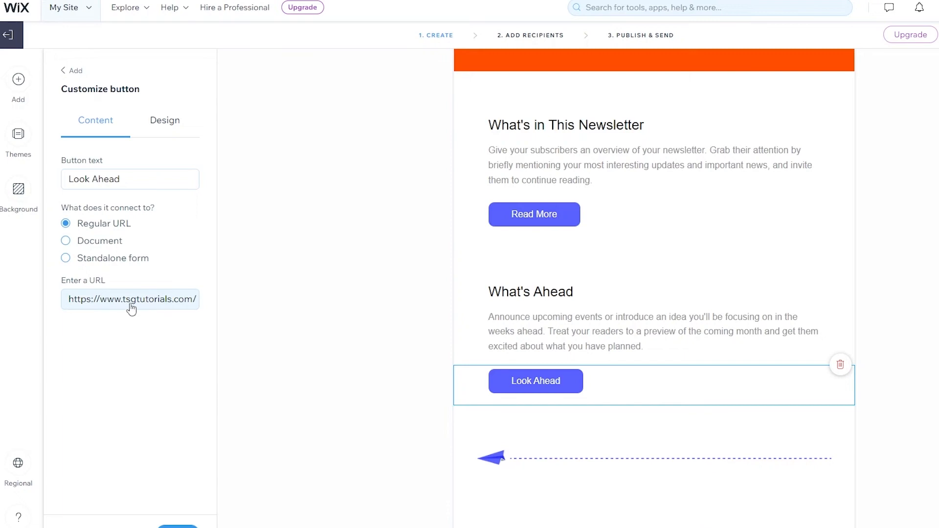
left_click(155, 309)
left_click_drag(184, 307, 194, 307)
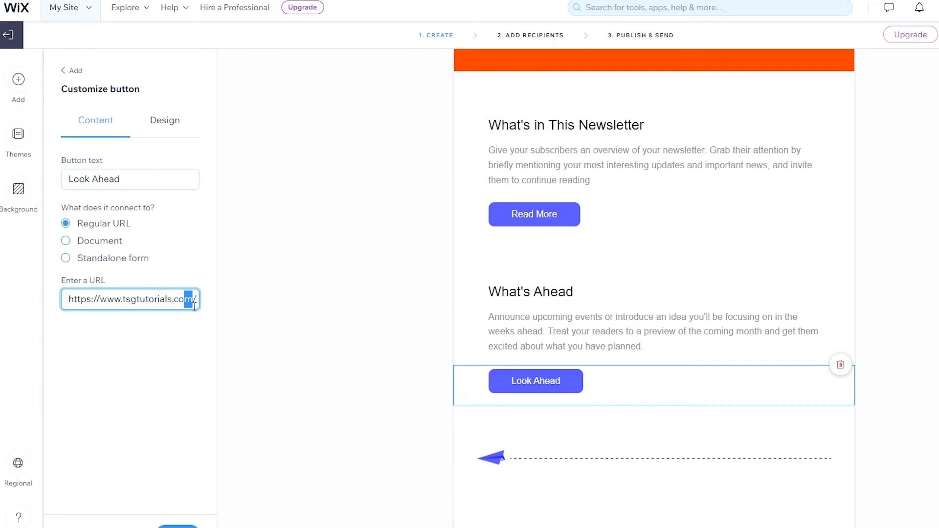
left_click(250, 315)
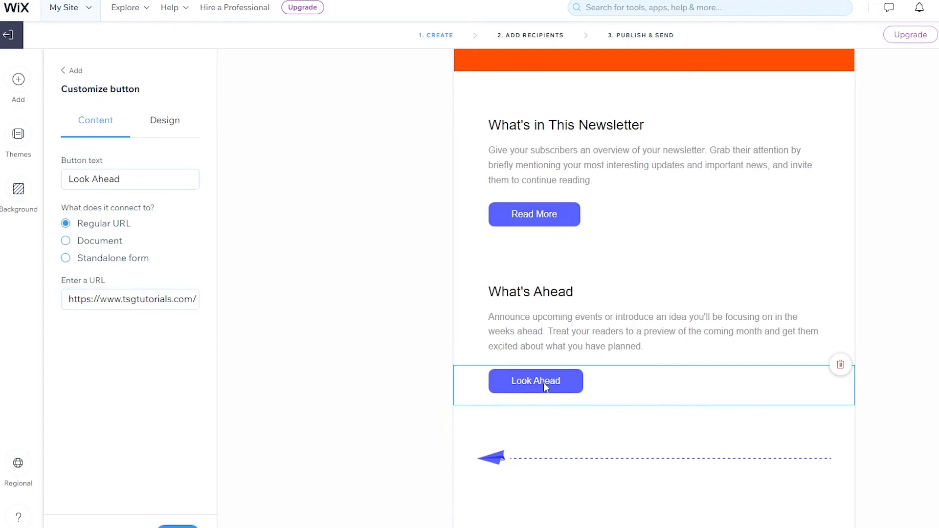
left_click(537, 221)
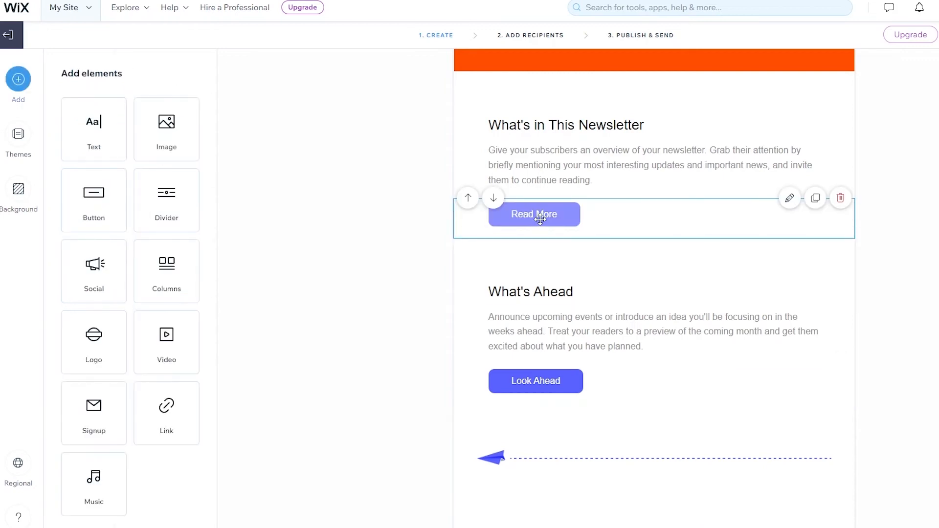
left_click(429, 254)
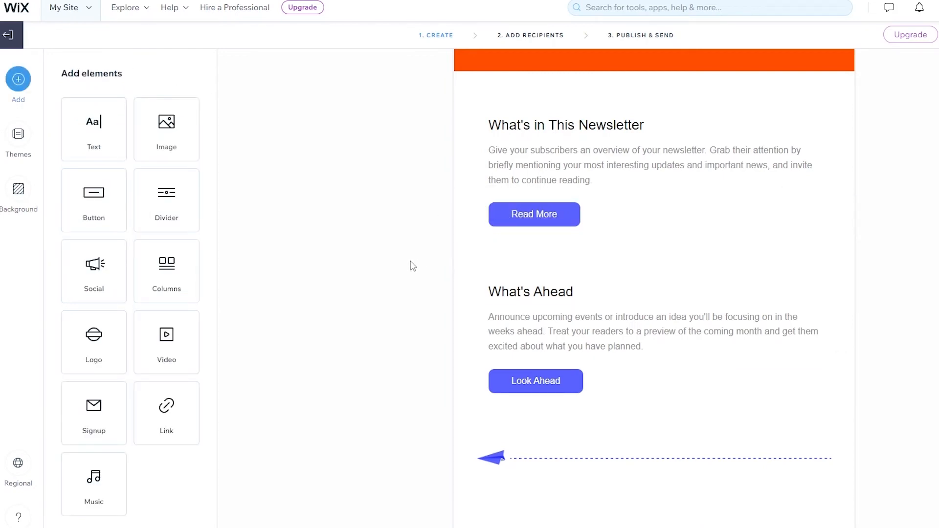
scroll(409, 272, "down", 10)
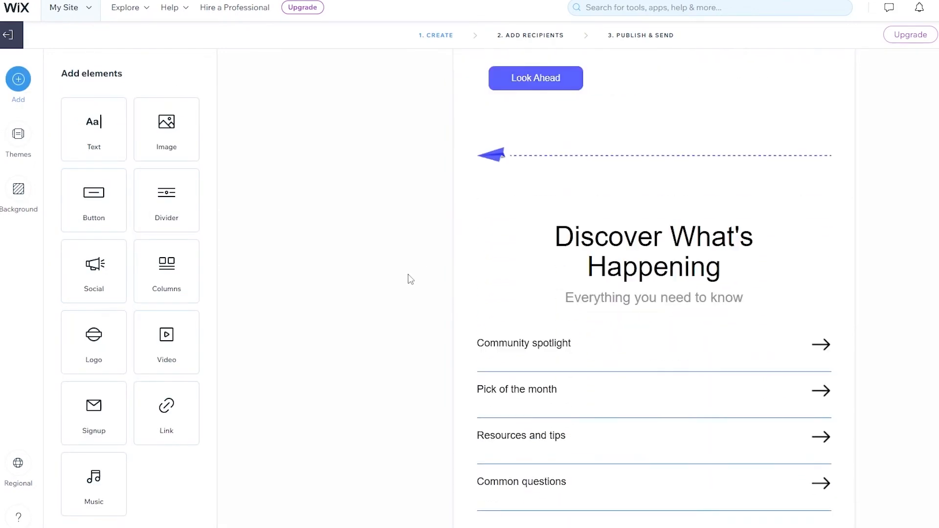
scroll(408, 274, "up", 5)
scroll(408, 274, "down", 6)
scroll(408, 274, "up", 5)
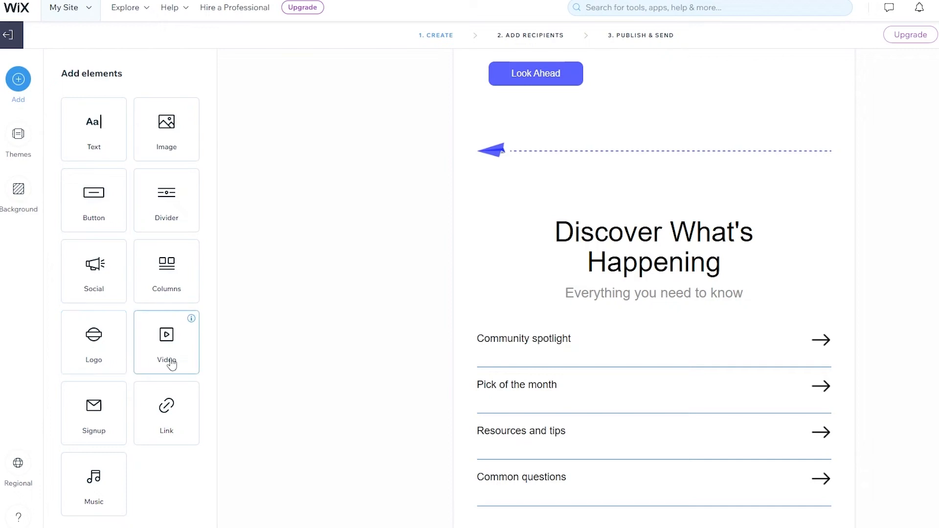
- Review the edited newsletter from the "Discover What's Happening" section back up to its header and yoga image
scroll(576, 287, "up", 15)
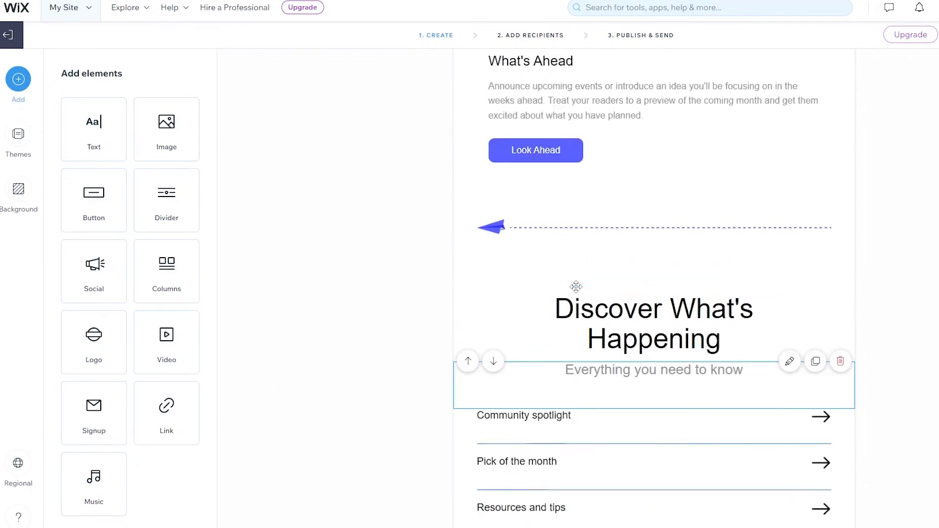
scroll(576, 287, "up", 4)
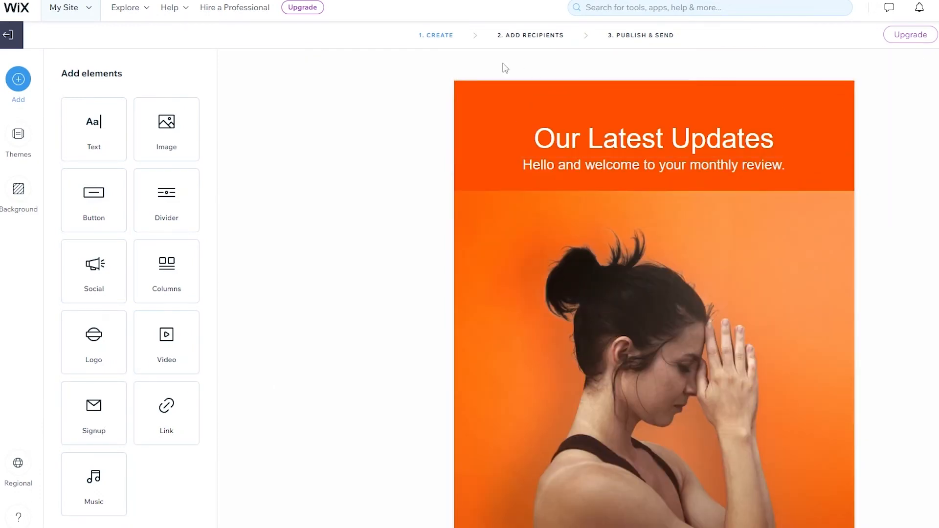
scroll(558, 272, "down", 5)
scroll(559, 272, "up", 5)
scroll(582, 234, "down", 6)
scroll(592, 259, "up", 6)
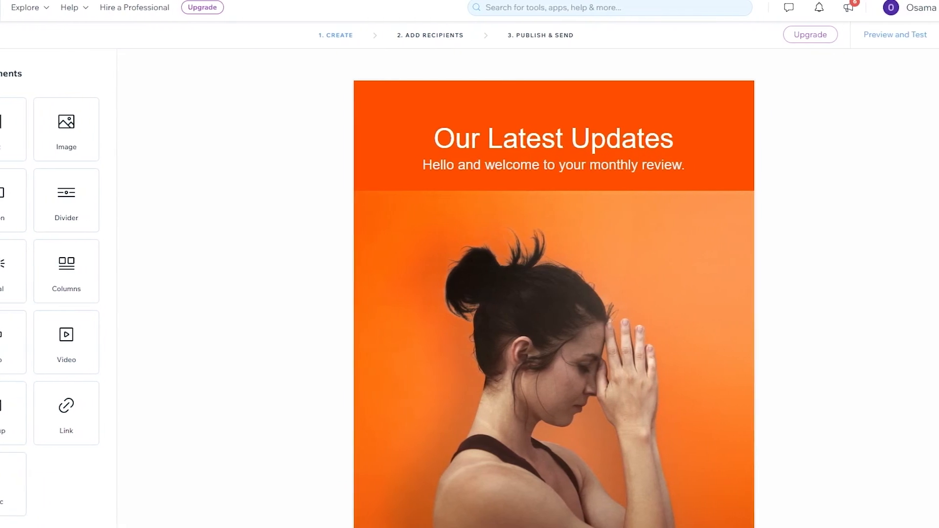
- Proceed to the campaign's recipients, add the site owner's contact and dismiss the best-practices tip
left_click(904, 44)
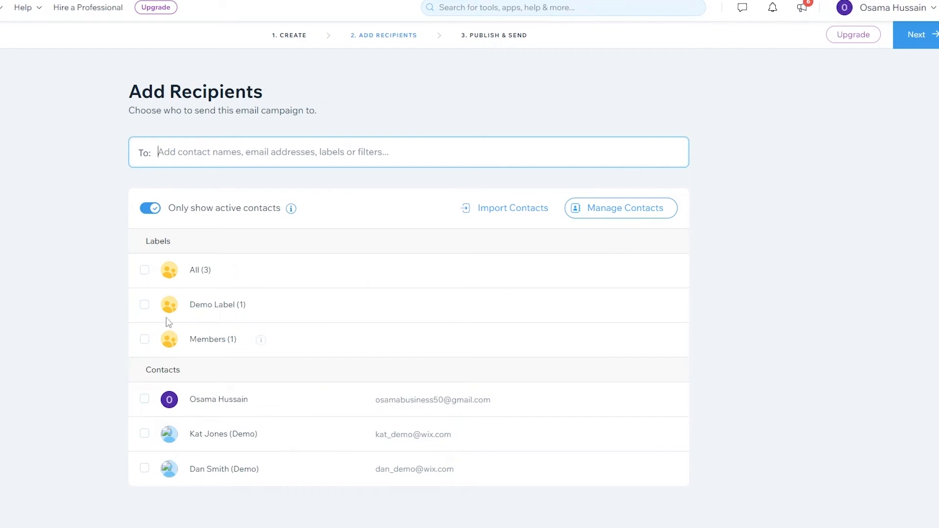
left_click(143, 400)
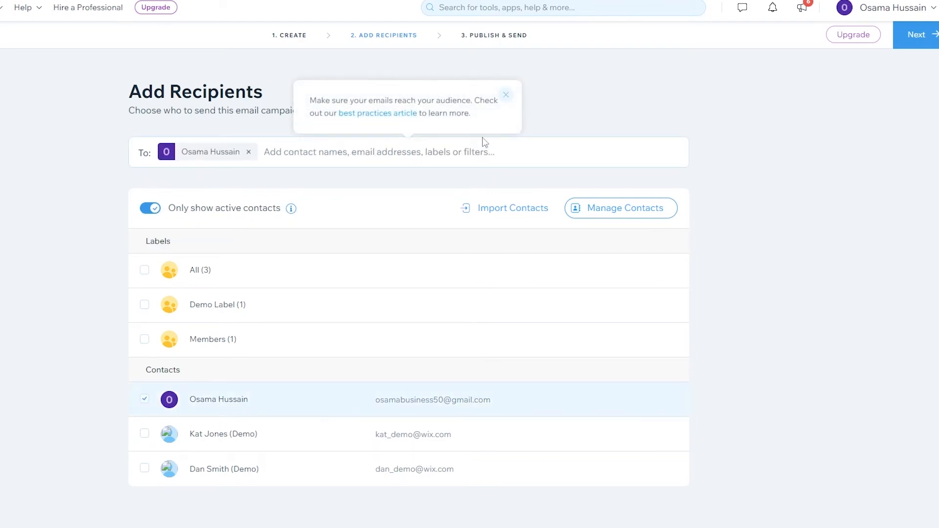
left_click(505, 95)
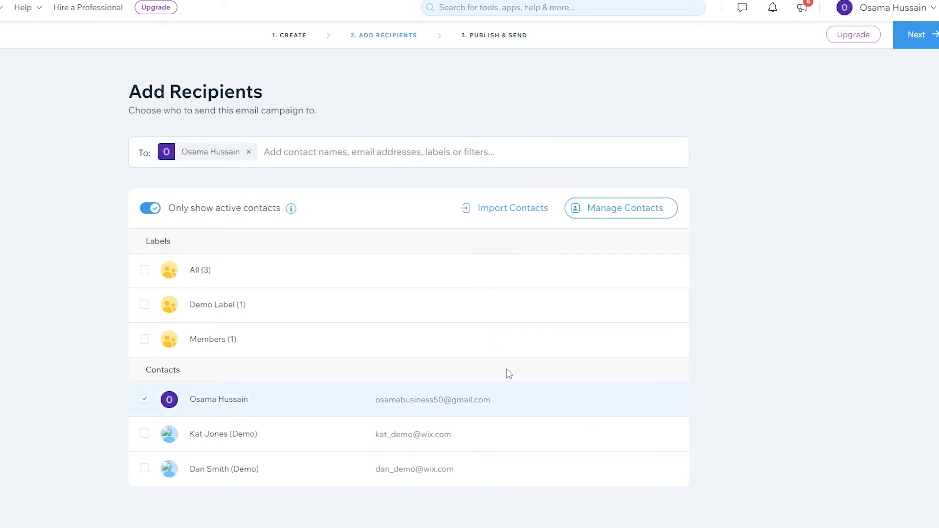
- Continue to the sending details and replace the From name with the sender's full name
left_click(904, 35)
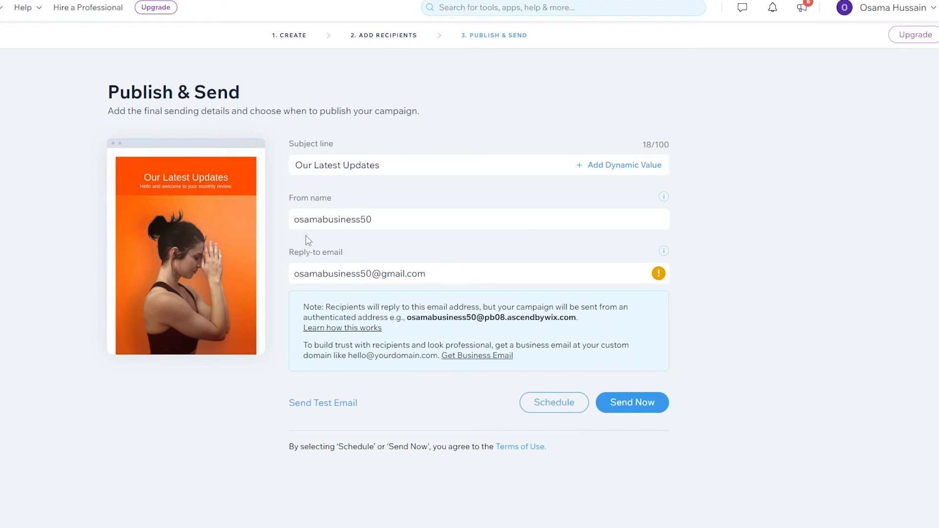
left_click(381, 219)
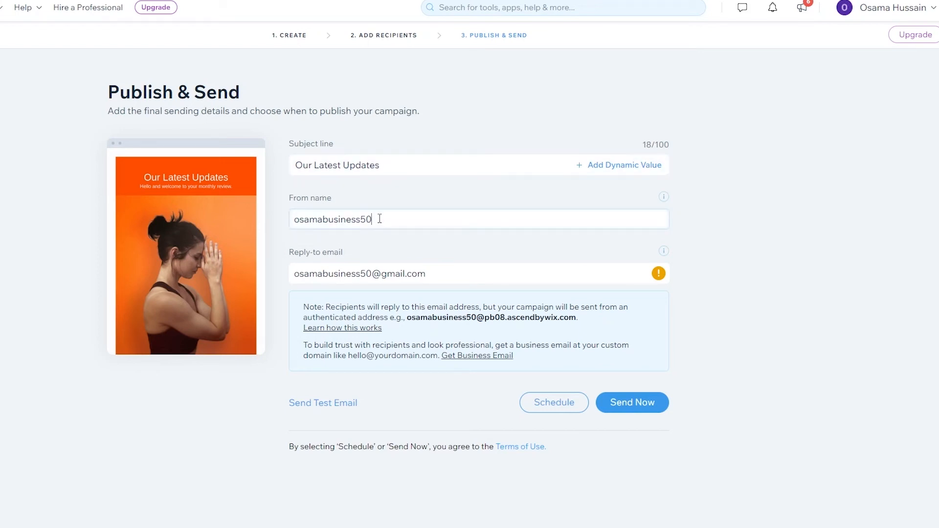
left_click_drag(380, 219, 286, 229)
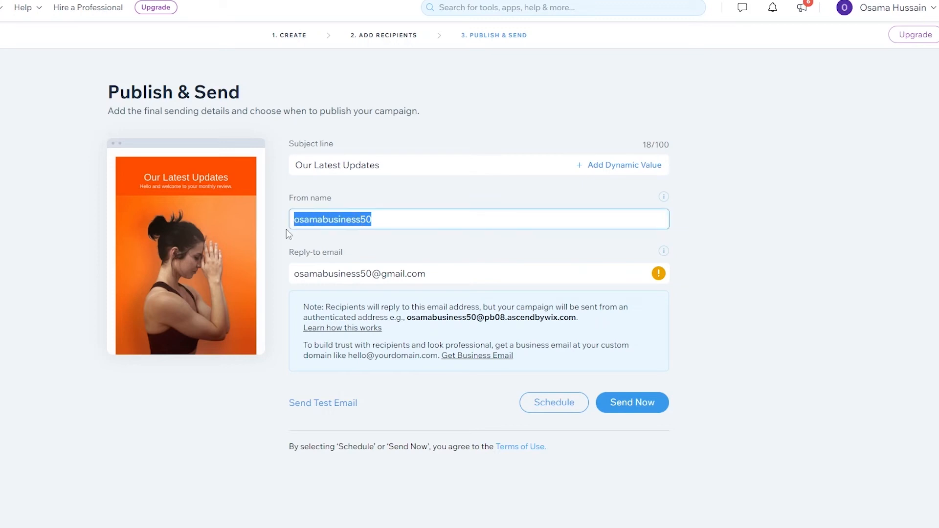
type("Jhon")
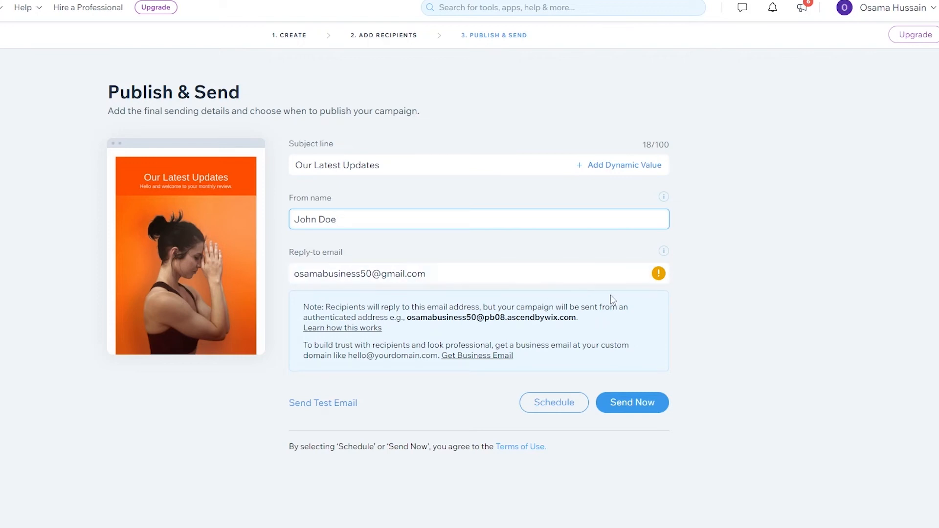
- Check the reply-to email explanation and try a different reply-to address for the campaign
left_click(662, 276)
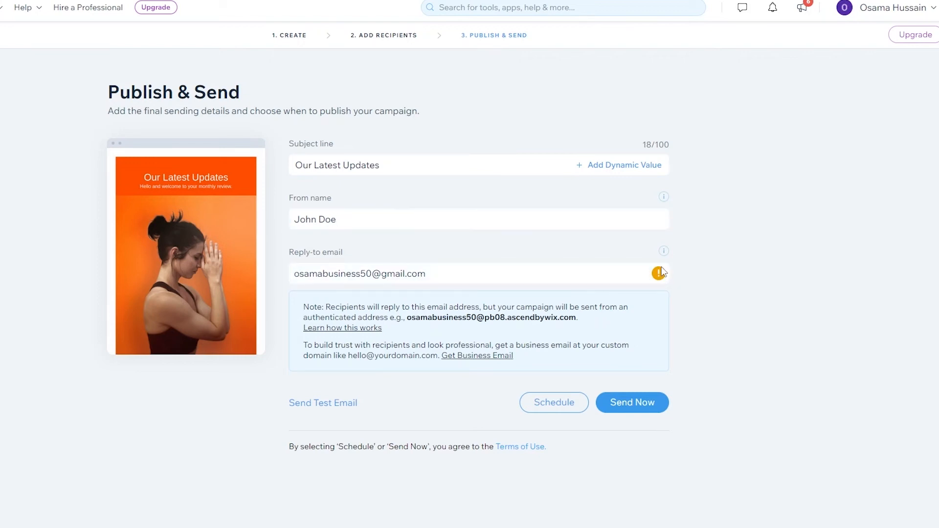
mouse_move(663, 255)
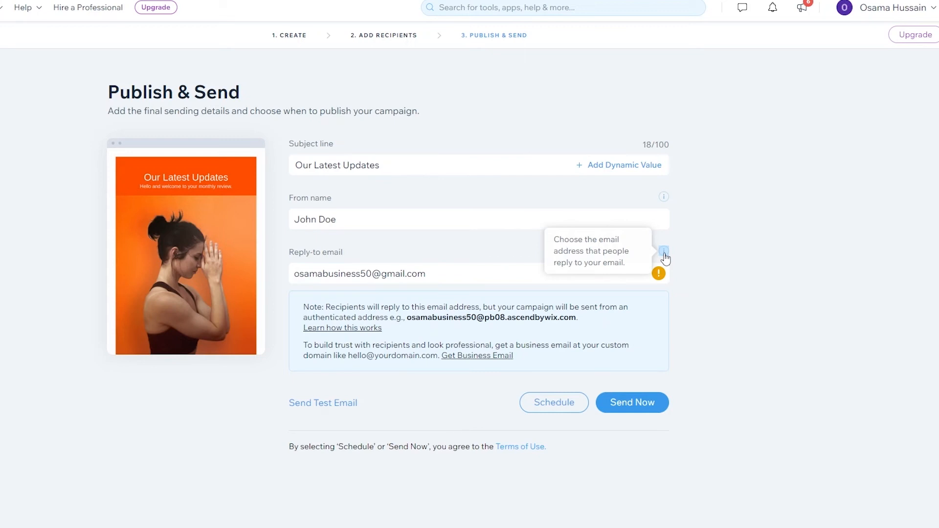
left_click_drag(449, 265, 272, 277)
key("BackSpace")
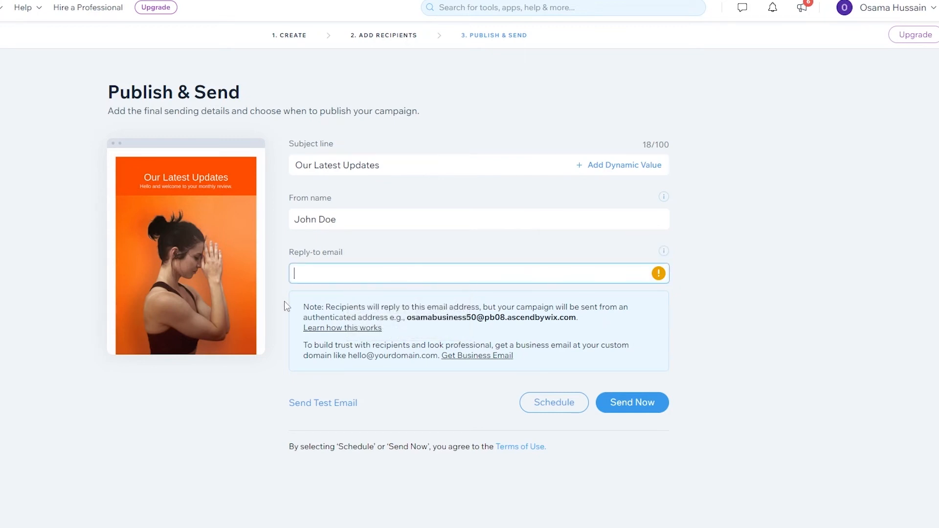
type("U")
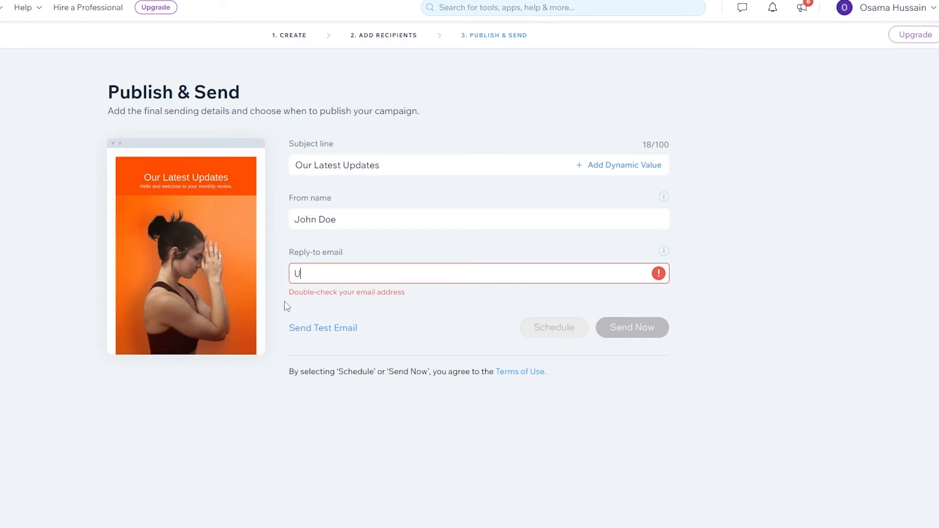
type("s")
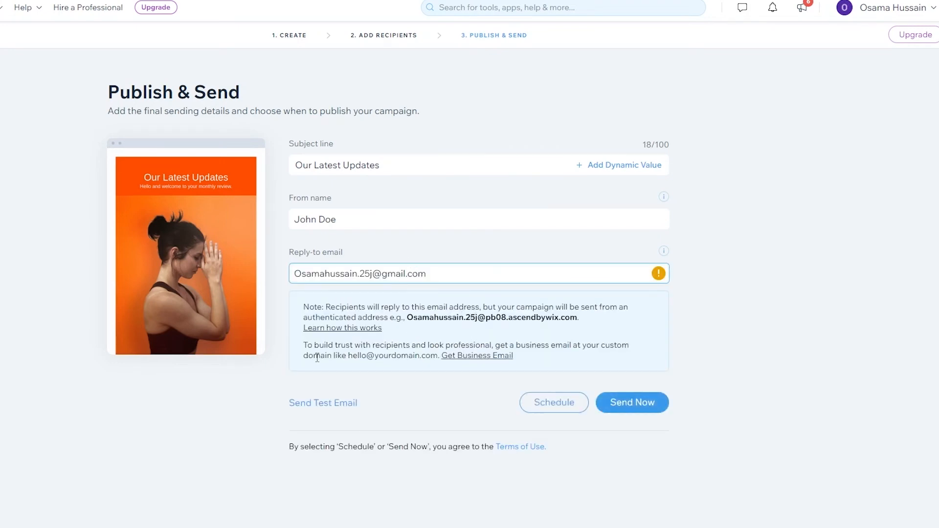
type("m")
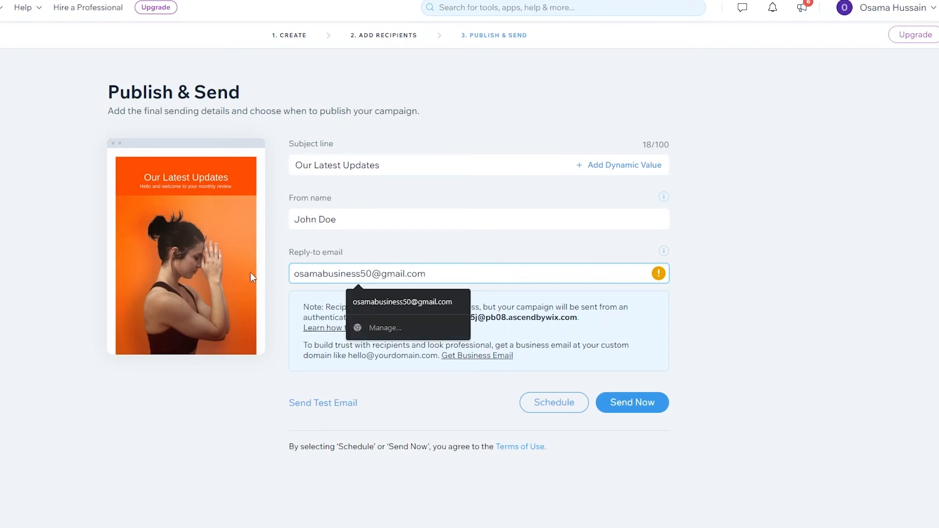
left_click(473, 291)
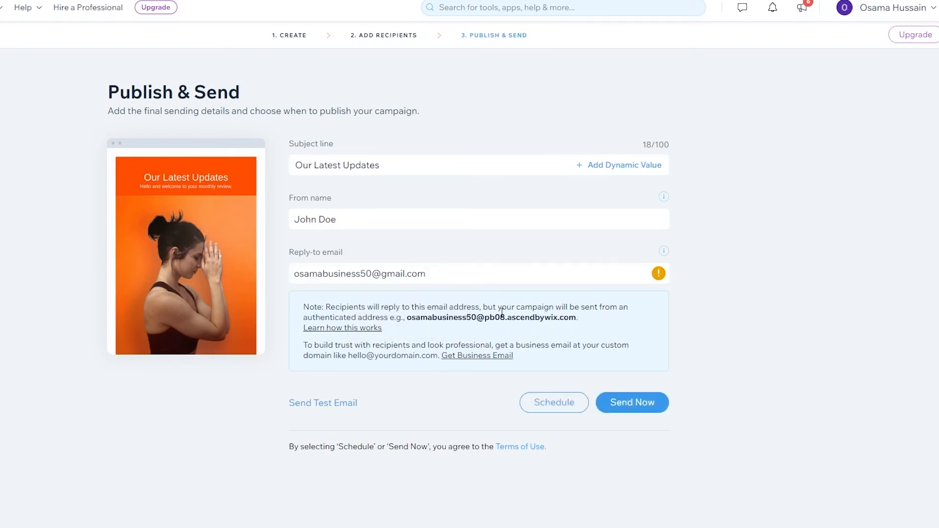
- Open the test email form, then switch to temp-mail.org in a new browser tab and copy the temporary email address
left_click(315, 409)
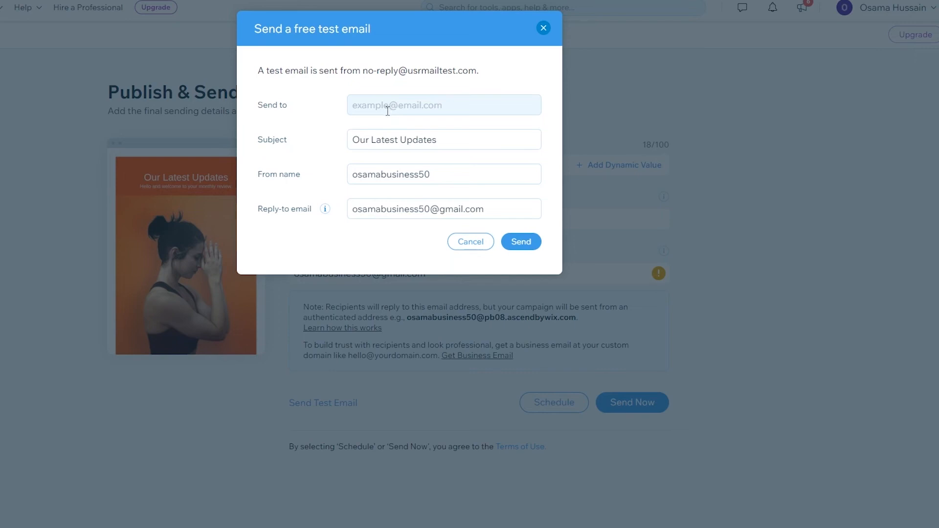
left_click(140, 1)
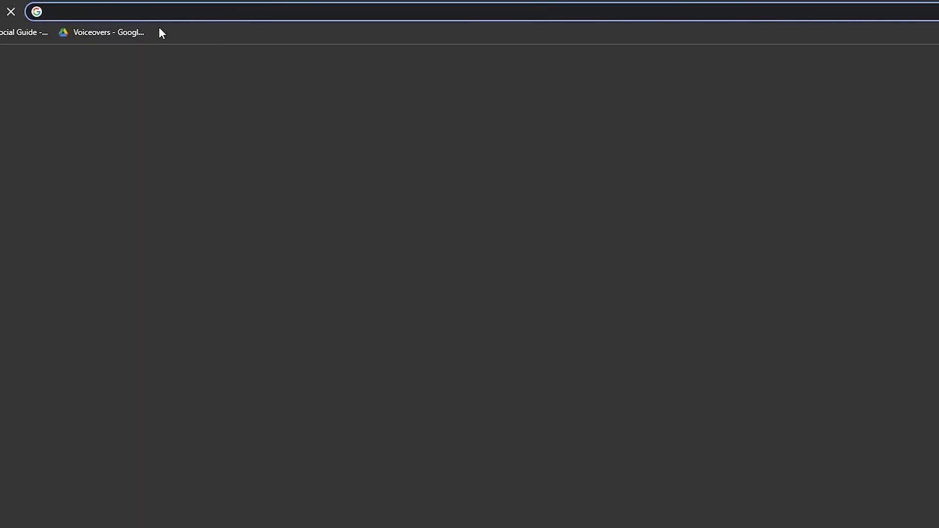
type("temp")
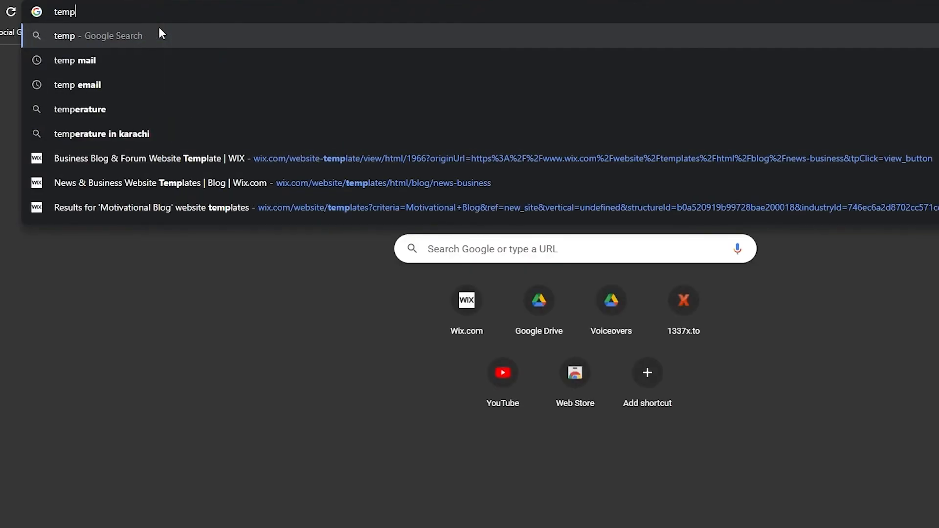
type("mail.org/en/")
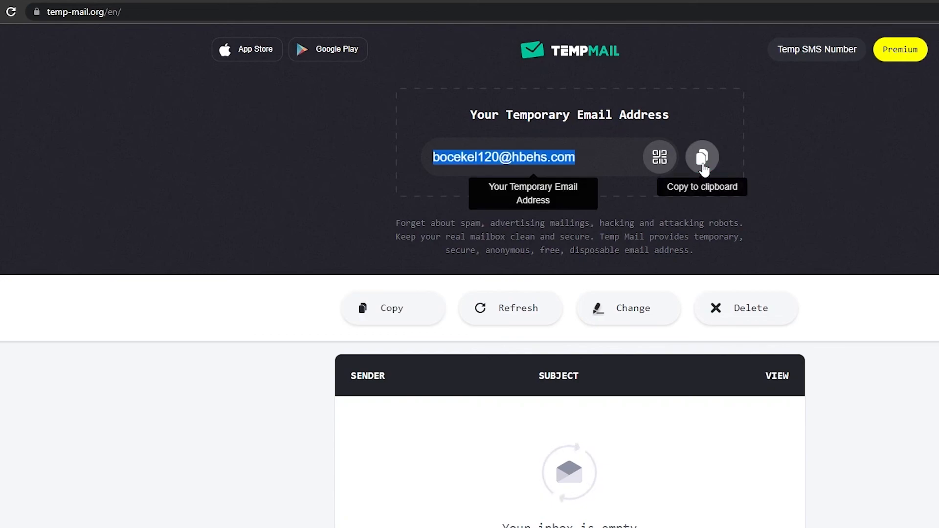
left_click(703, 165)
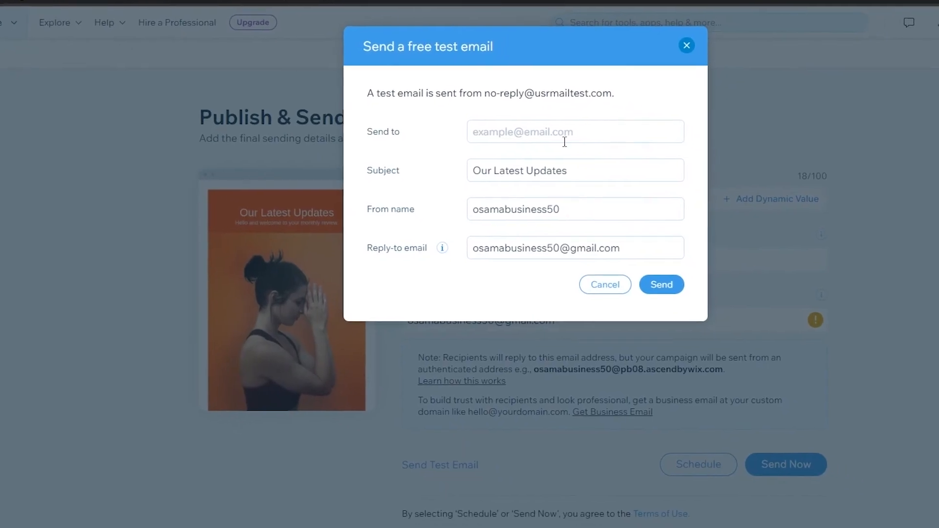
- Send the "Our Latest Updates" test email to the copied temporary address and close the confirmation
left_click(614, 156)
key("ctrl+v")
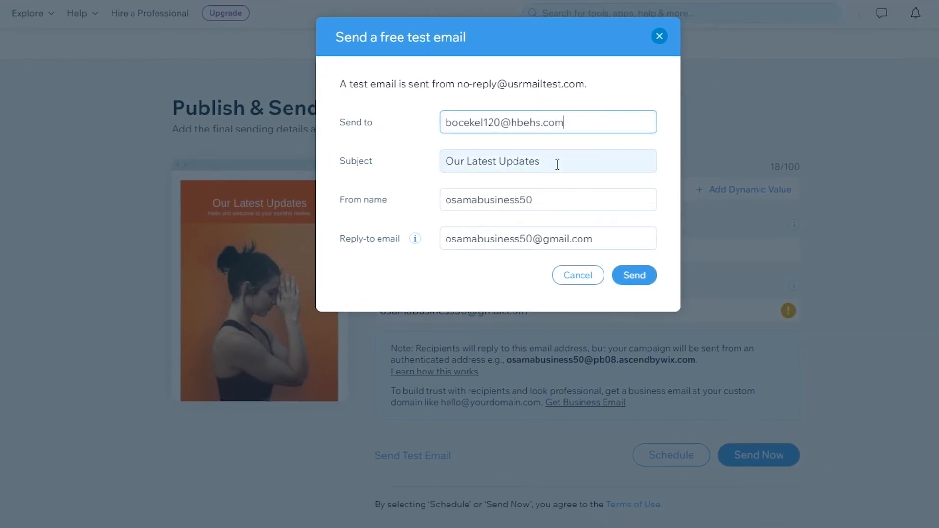
left_click(634, 277)
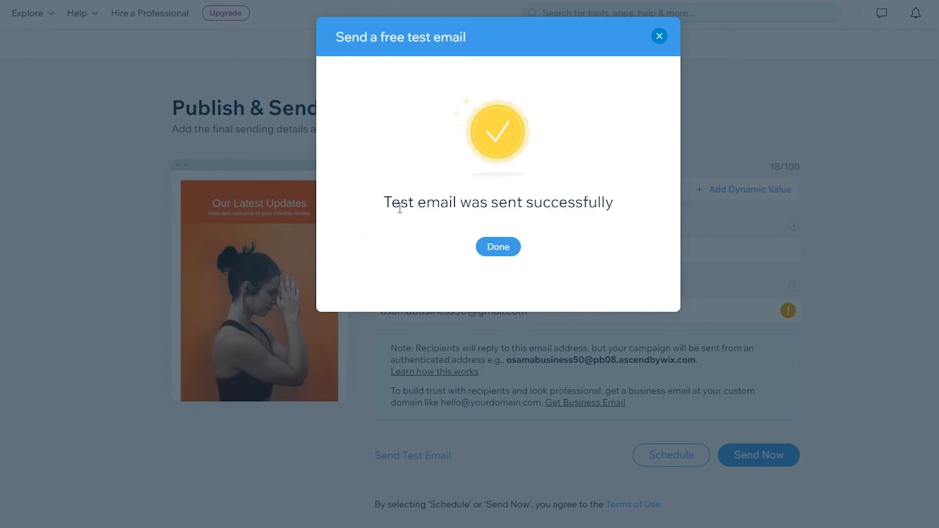
left_click(498, 249)
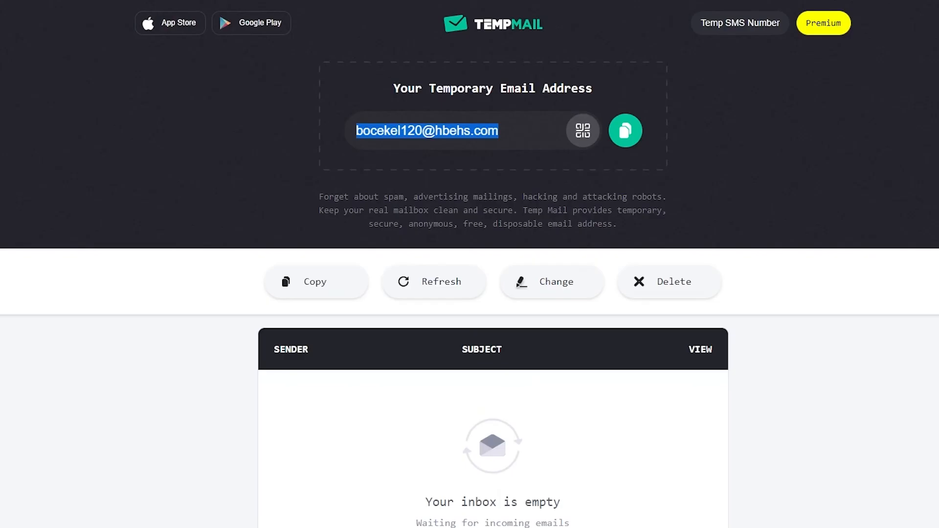
- Open the received "Our Latest Updates" email in the Temp Mail inbox, examine its layout and test its "Read More" link
scroll(186, 367, "down", 3)
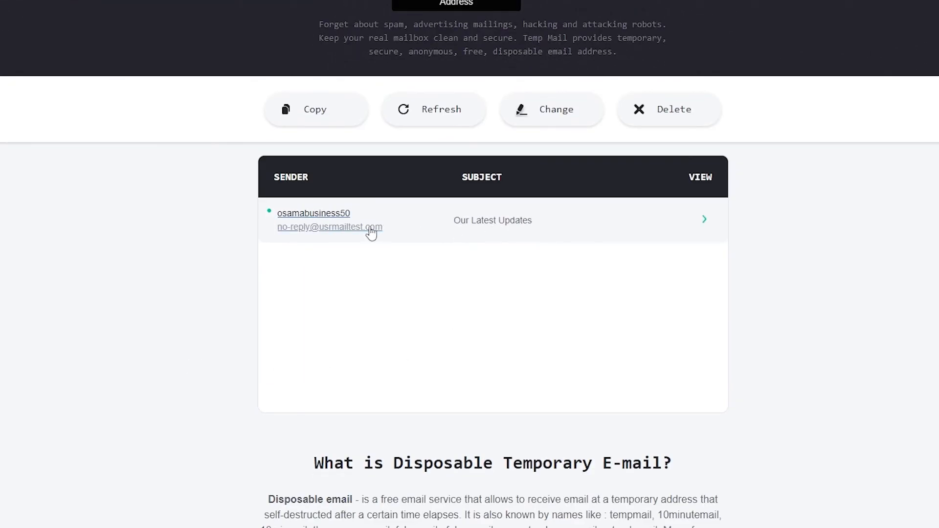
left_click(419, 250)
scroll(422, 271, "down", 8)
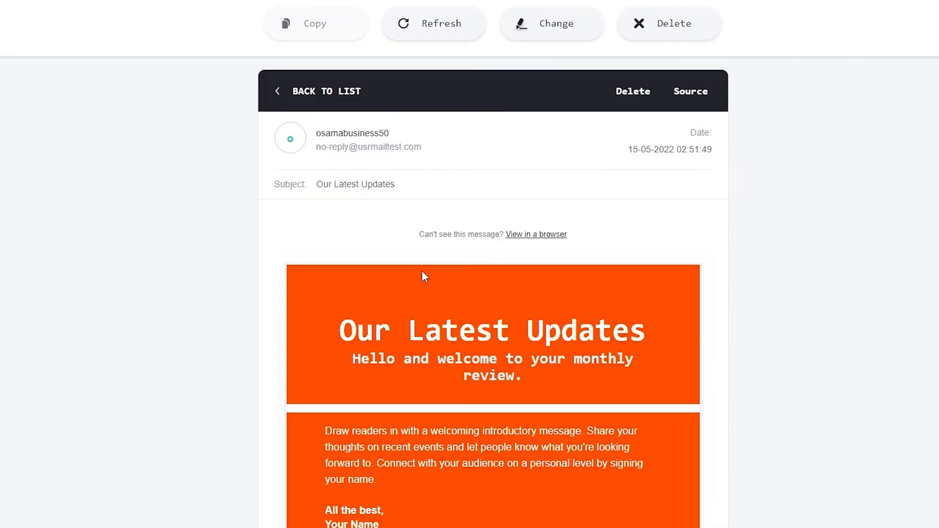
scroll(430, 299, "down", 15)
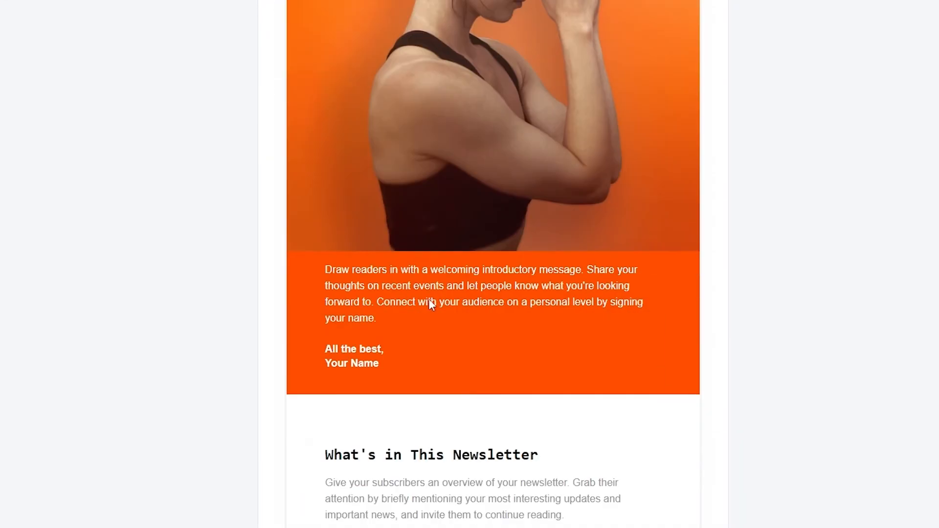
scroll(383, 318, "down", 8)
scroll(384, 311, "up", 7)
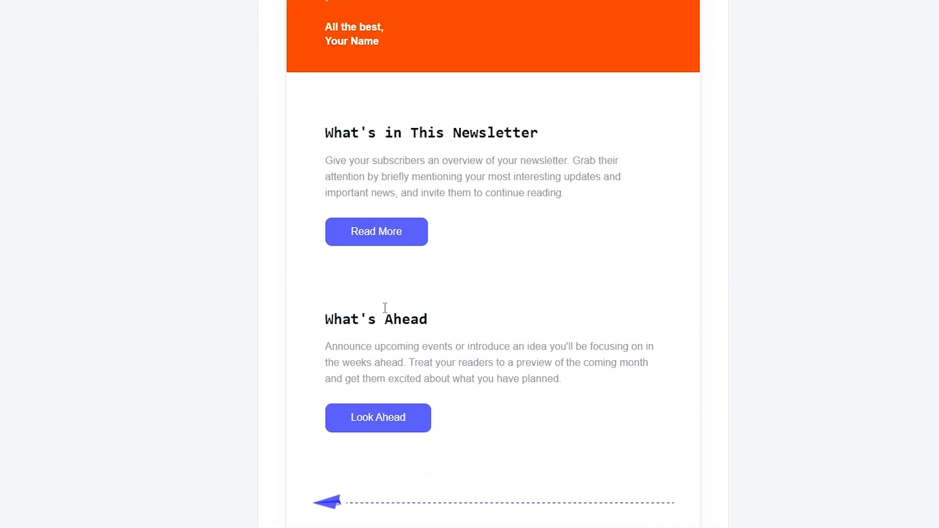
left_click(386, 242)
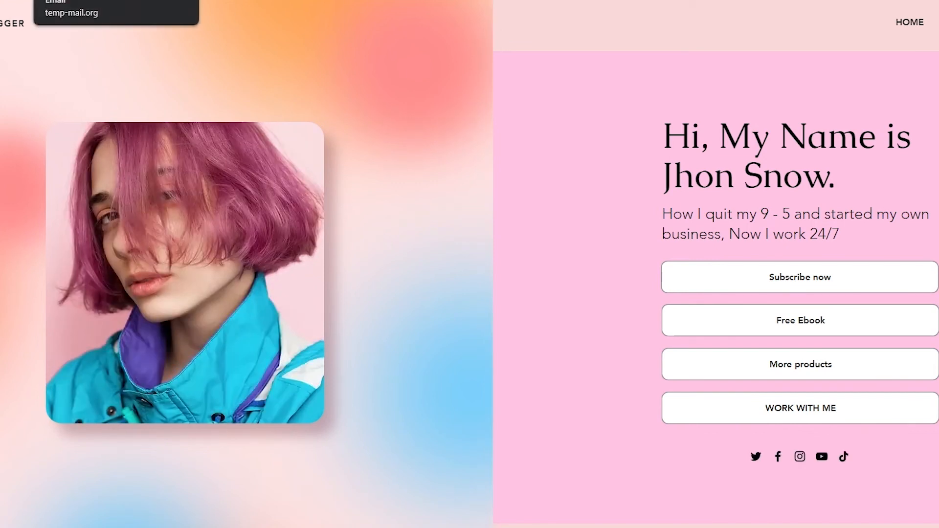
left_click(88, 1)
scroll(225, 234, "up", 15)
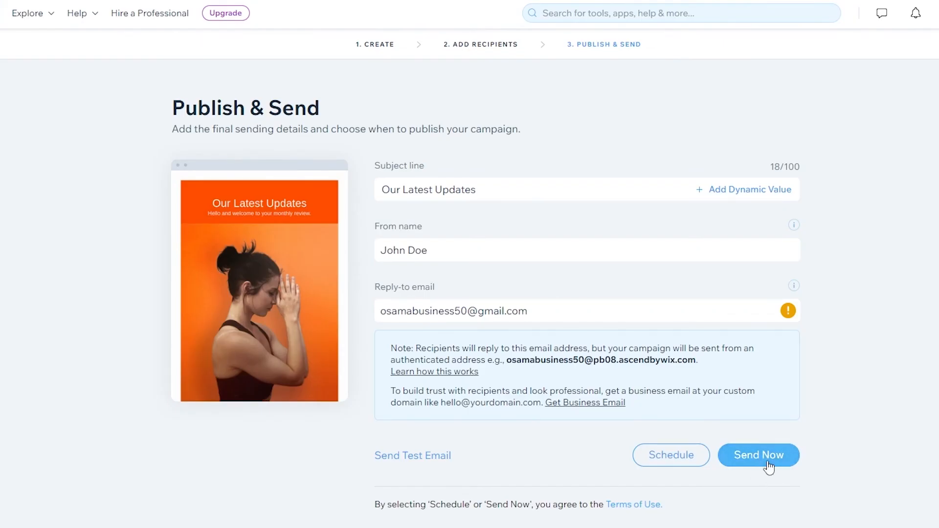
- Send the campaign immediately, finish the publishing dialog and check its entry among the most recent email campaigns
left_click(765, 461)
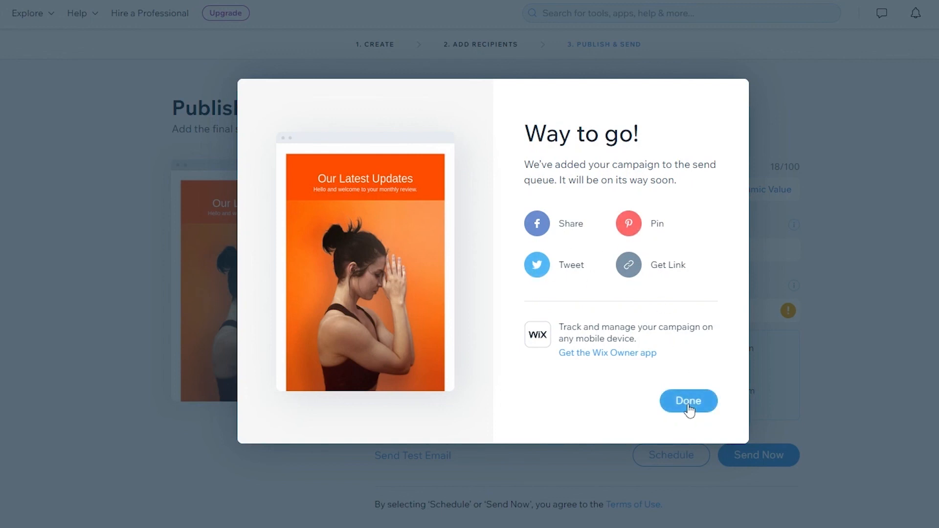
left_click(690, 409)
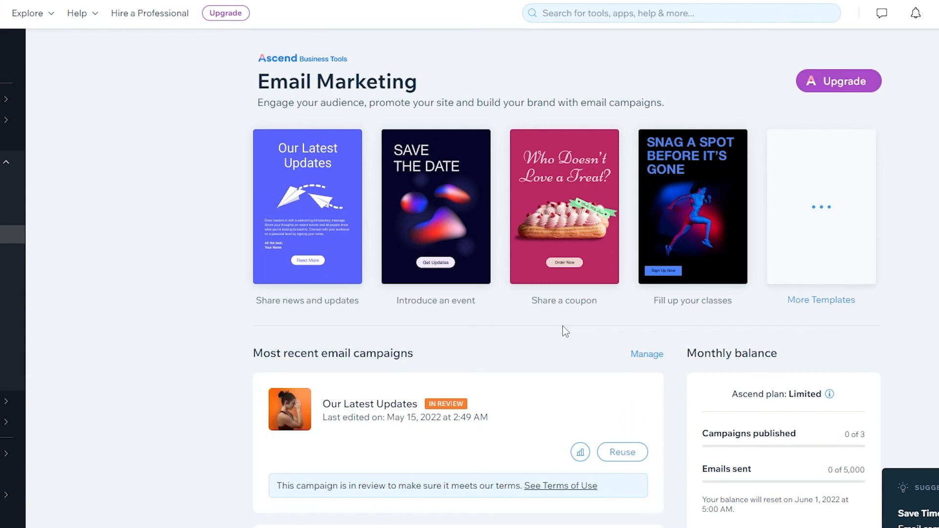
scroll(563, 327, "down", 2)
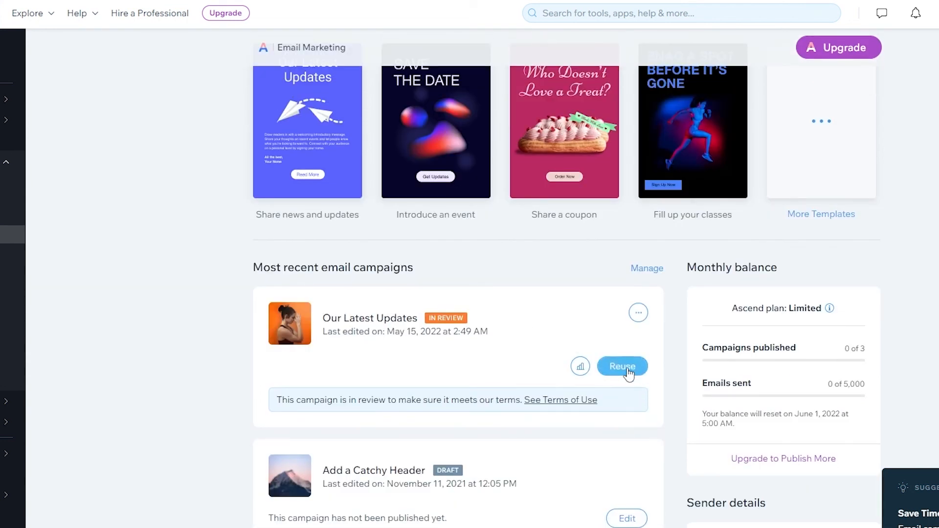
scroll(626, 391, "up", 2)
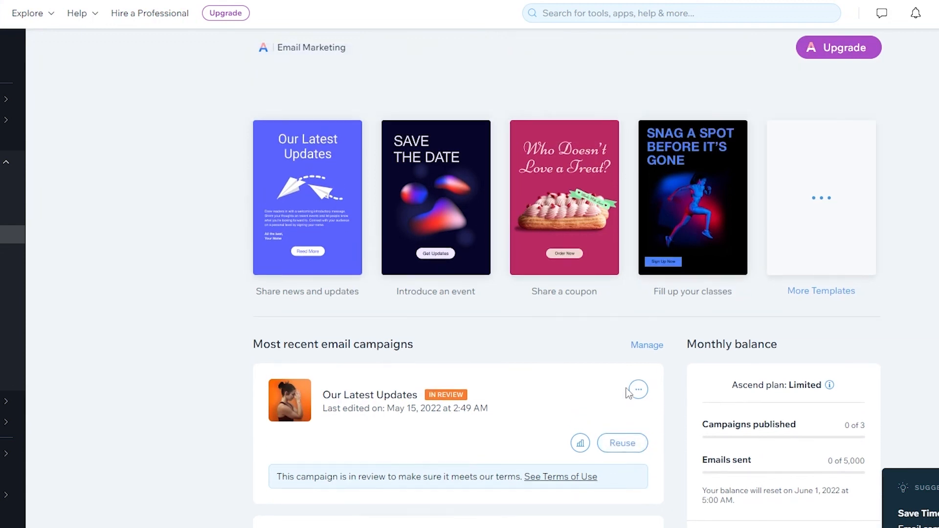